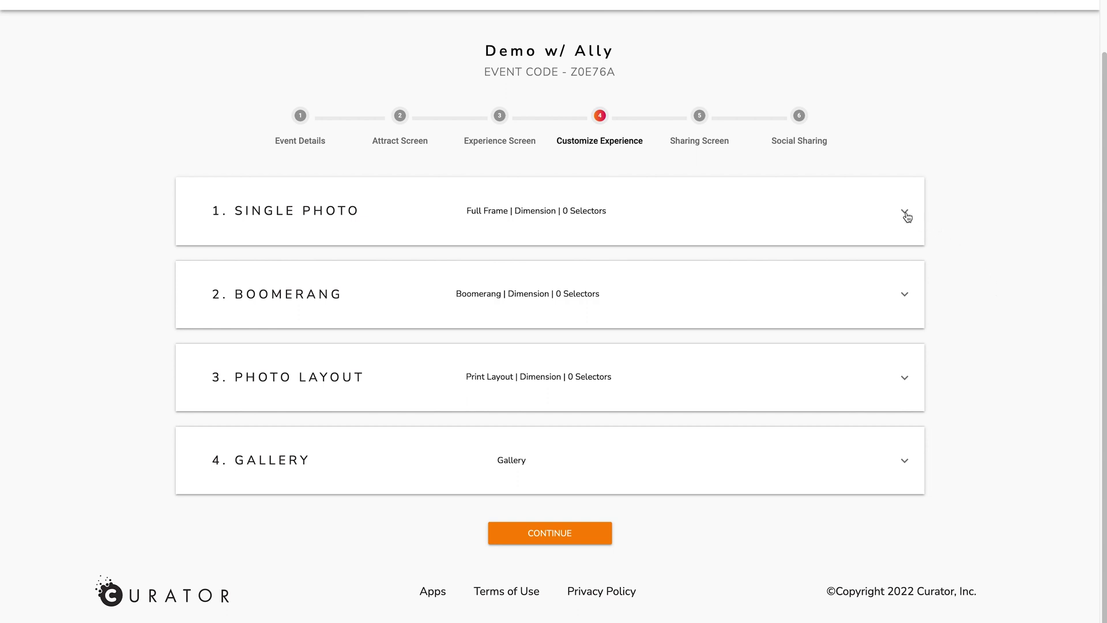
Step: Expand the Single Photo experience and set its image dimensions to Square
{"action": "left_click", "coordinate": [905, 213]}
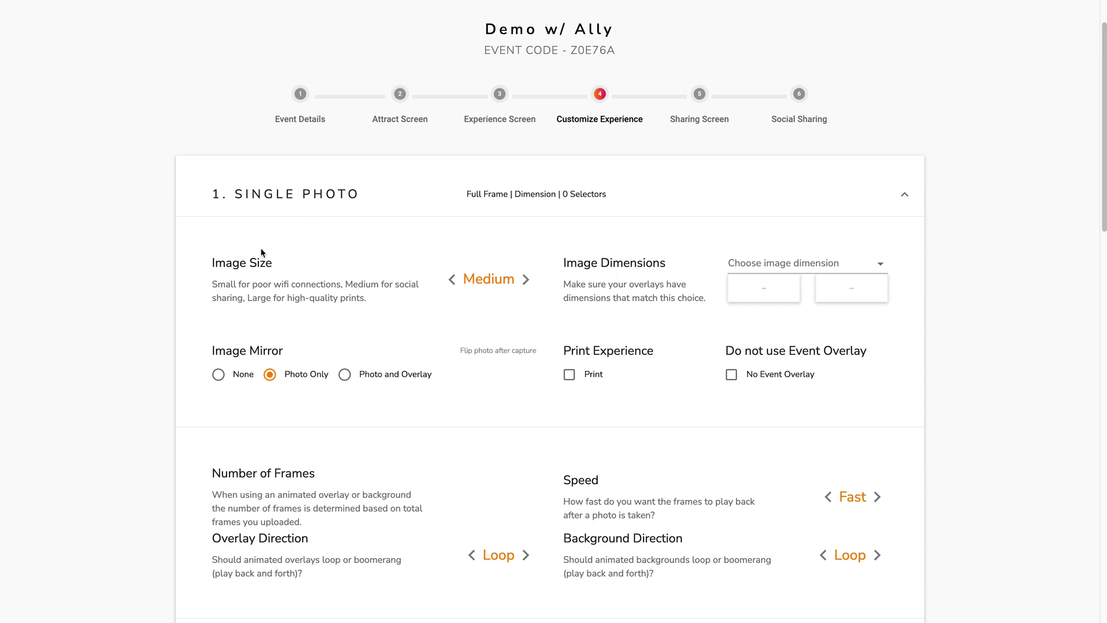
{"action": "triple_click", "coordinate": [236, 265]}
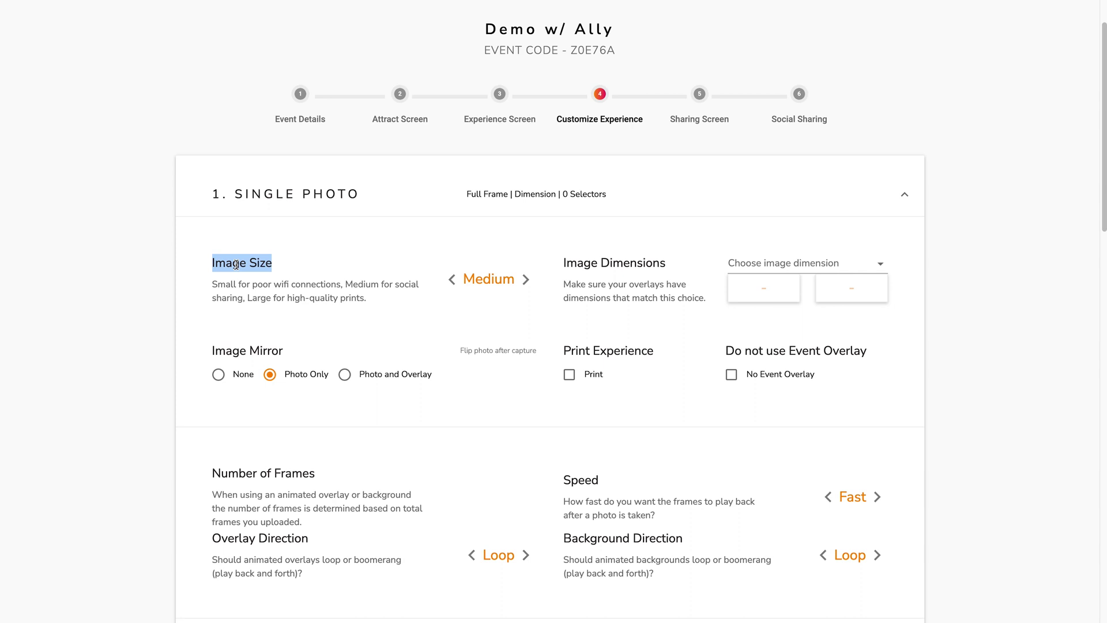
{"action": "triple_click", "coordinate": [239, 351]}
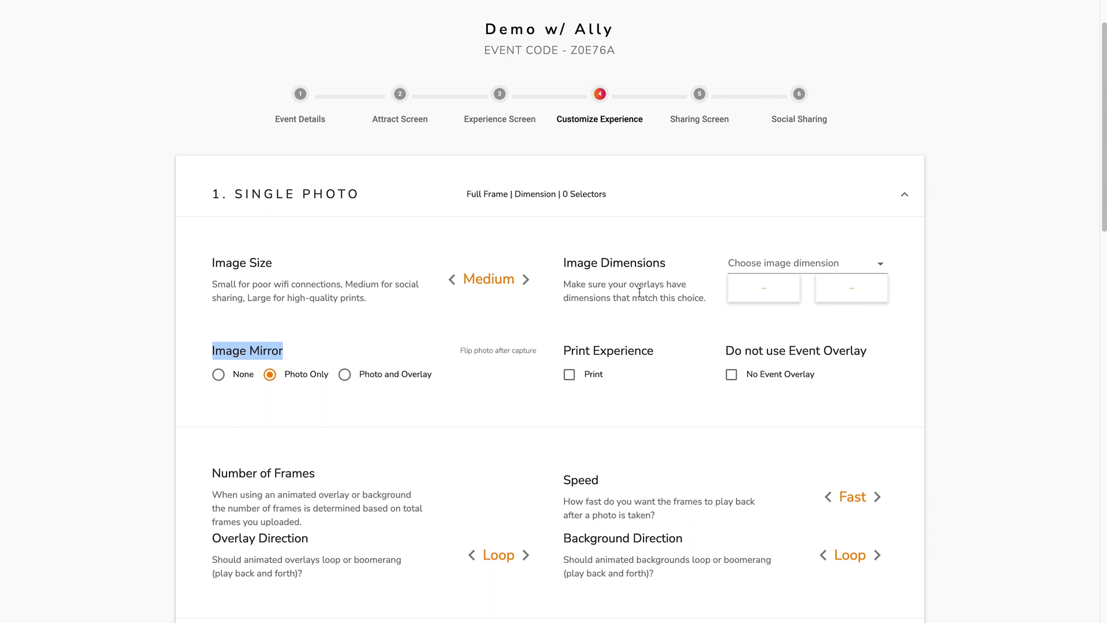
{"action": "triple_click", "coordinate": [619, 261]}
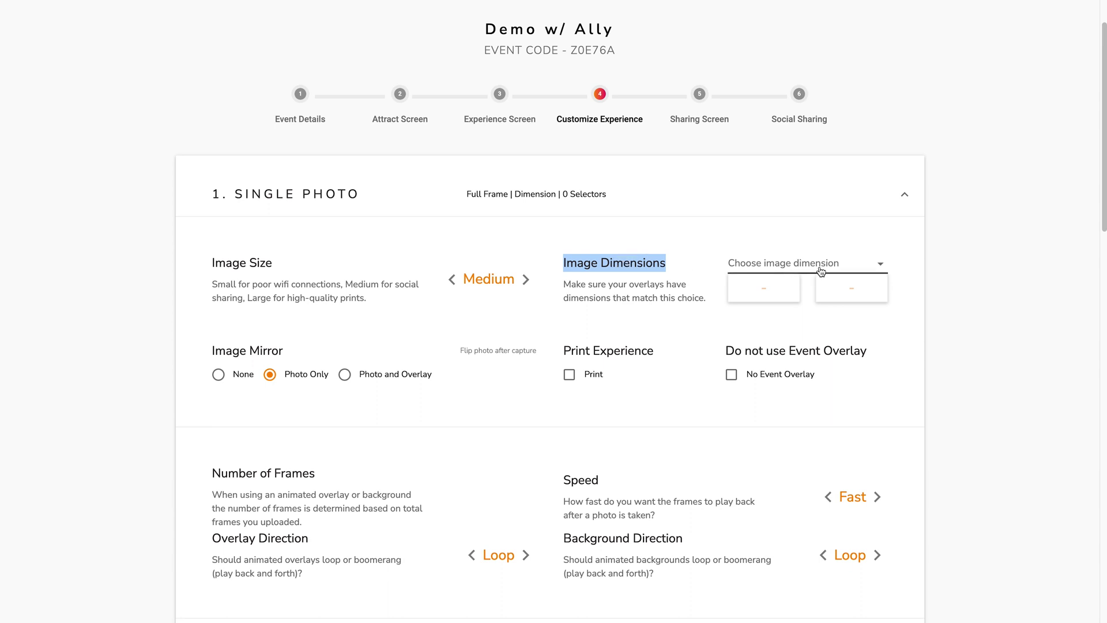
{"action": "left_click", "coordinate": [763, 289]}
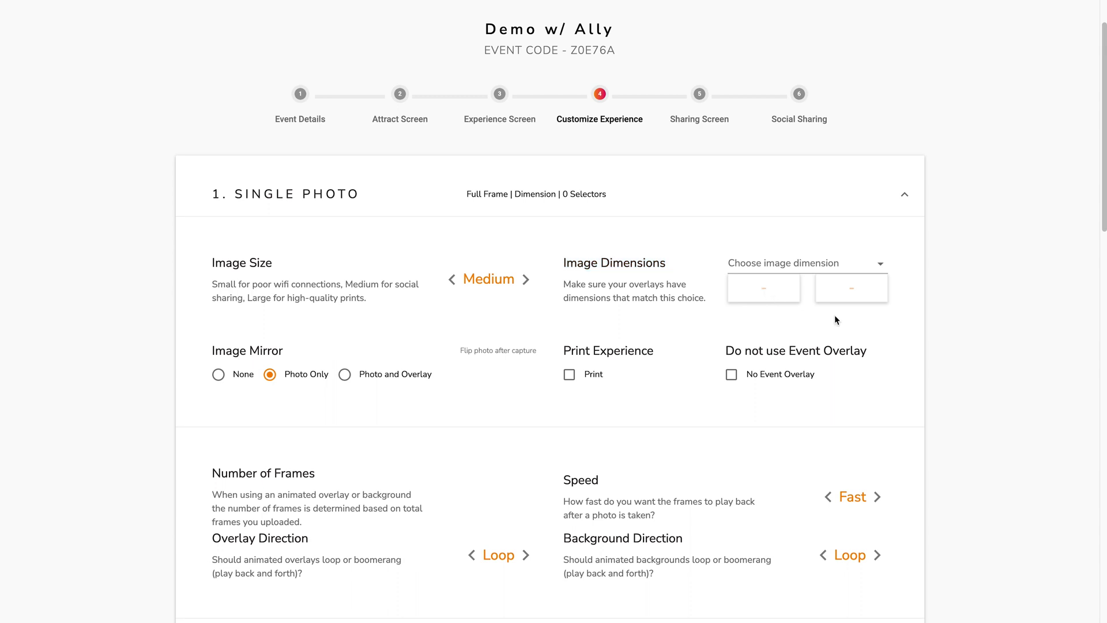
{"action": "left_click", "coordinate": [788, 266]}
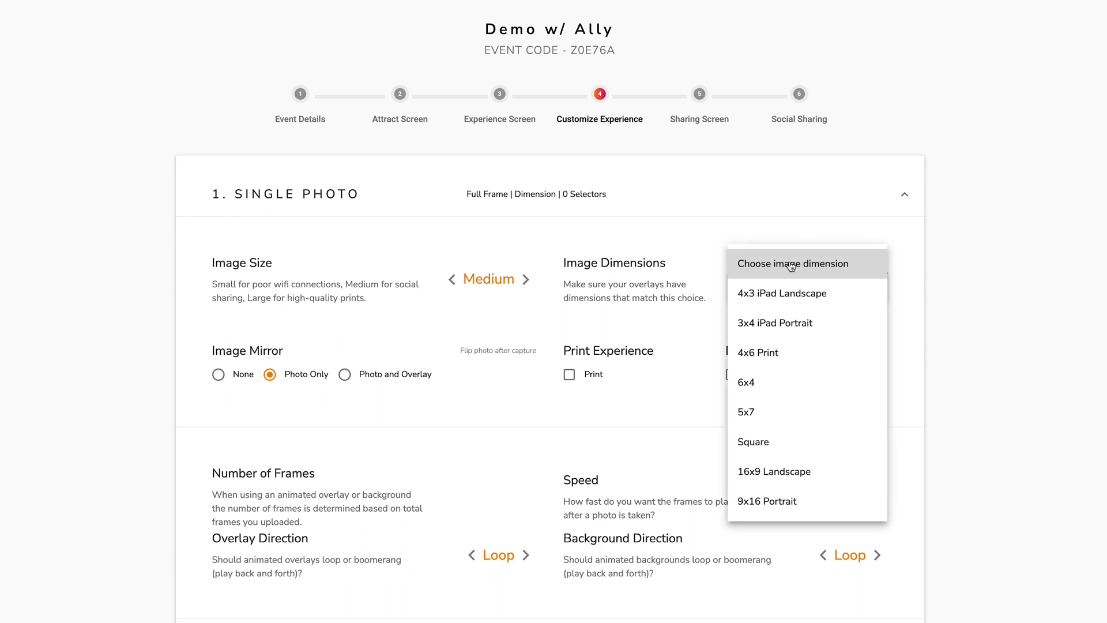
{"action": "left_click", "coordinate": [791, 265]}
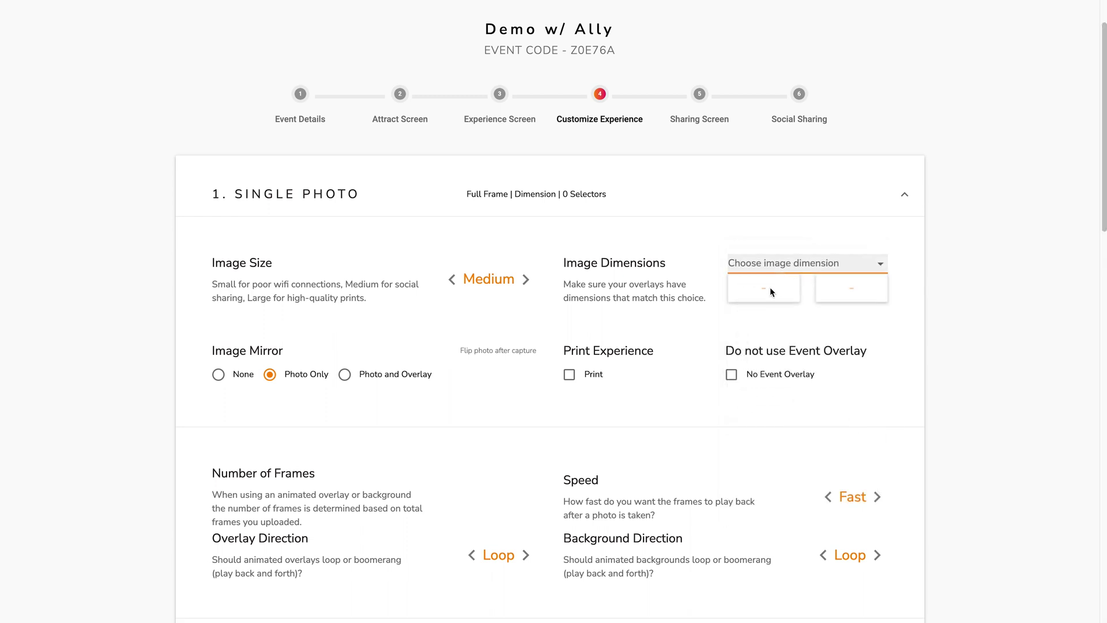
{"action": "left_click", "coordinate": [851, 261]}
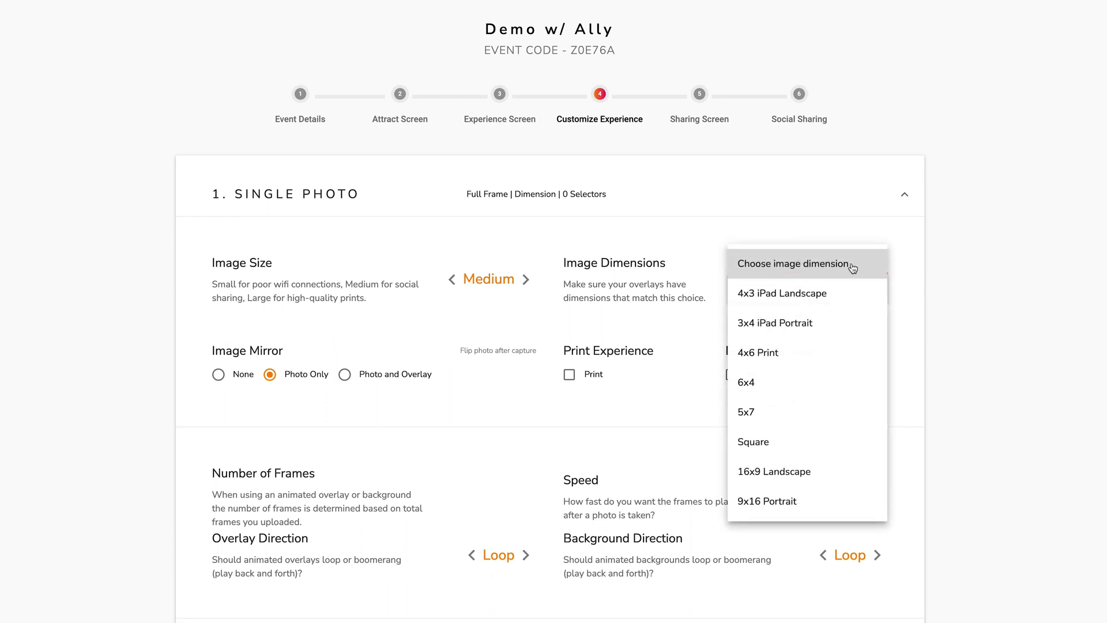
{"action": "left_click", "coordinate": [798, 444]}
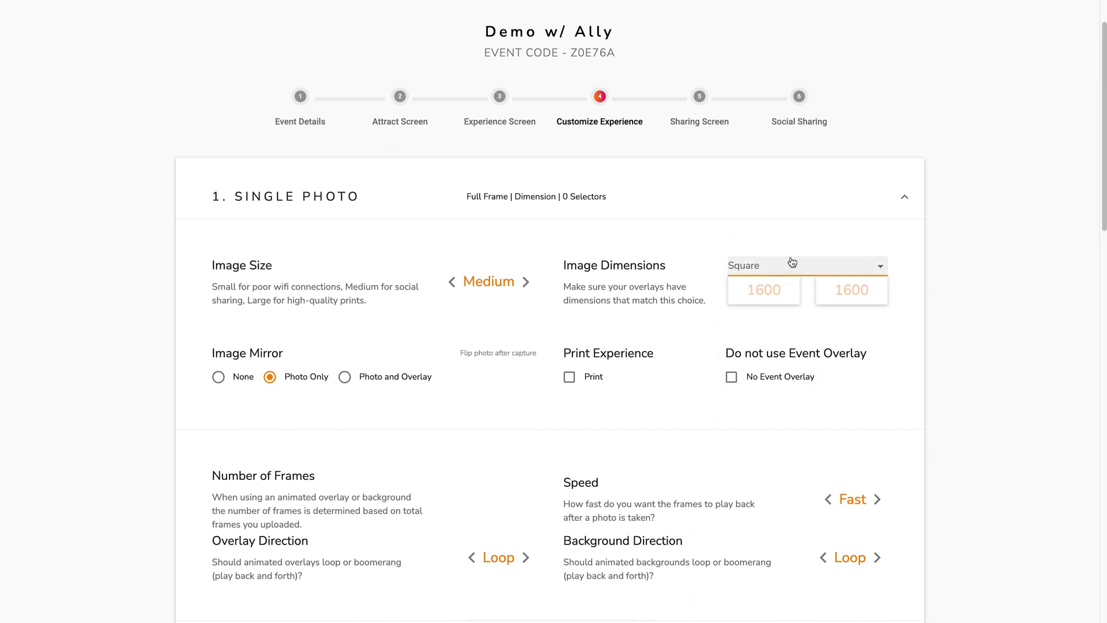
{"action": "scroll", "coordinate": [650, 375], "scroll_direction": "down", "scroll_amount": 1}
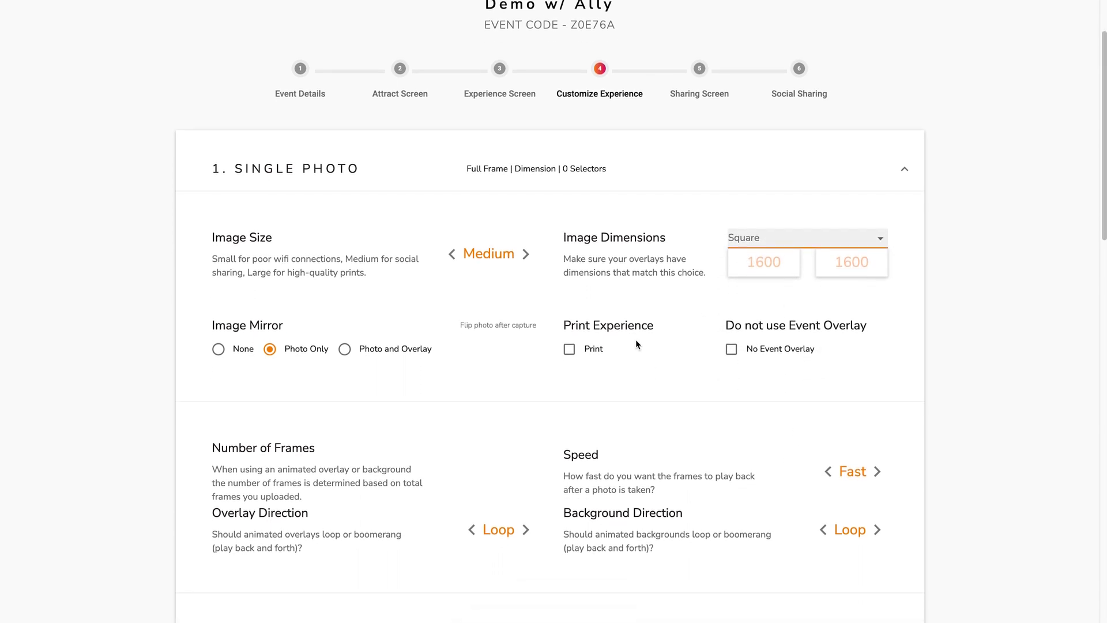
{"action": "triple_click", "coordinate": [624, 325]}
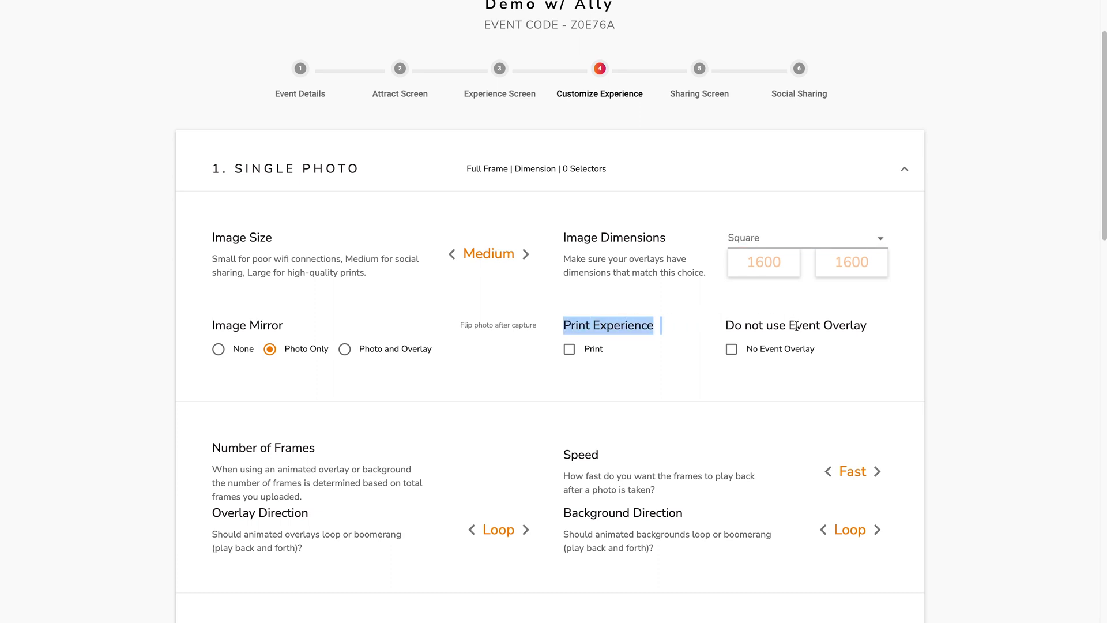
{"action": "triple_click", "coordinate": [796, 325]}
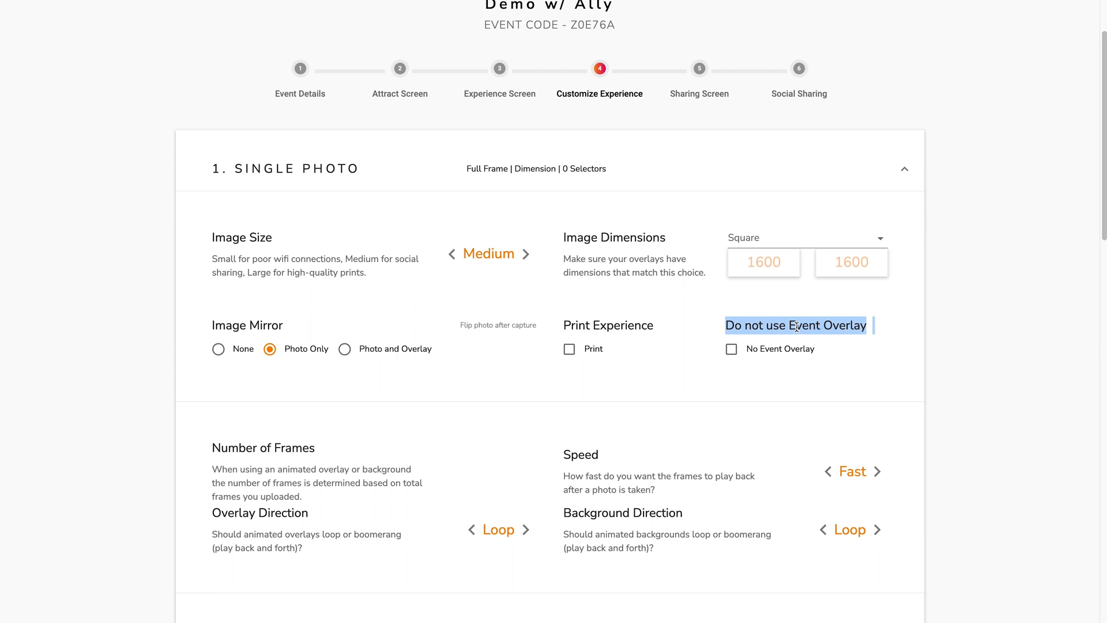
Step: Add the rainbow wig and Big Red Glasses props to the Single Photo experience's selectors
{"action": "scroll", "coordinate": [814, 449], "scroll_direction": "down", "scroll_amount": 4}
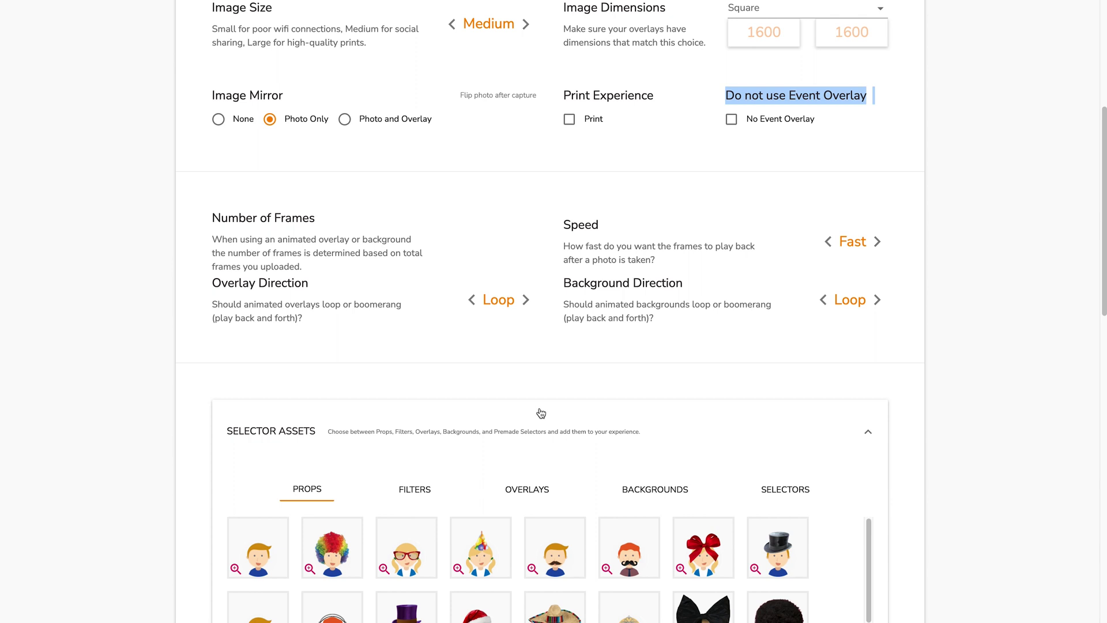
{"action": "scroll", "coordinate": [540, 413], "scroll_direction": "down", "scroll_amount": 3}
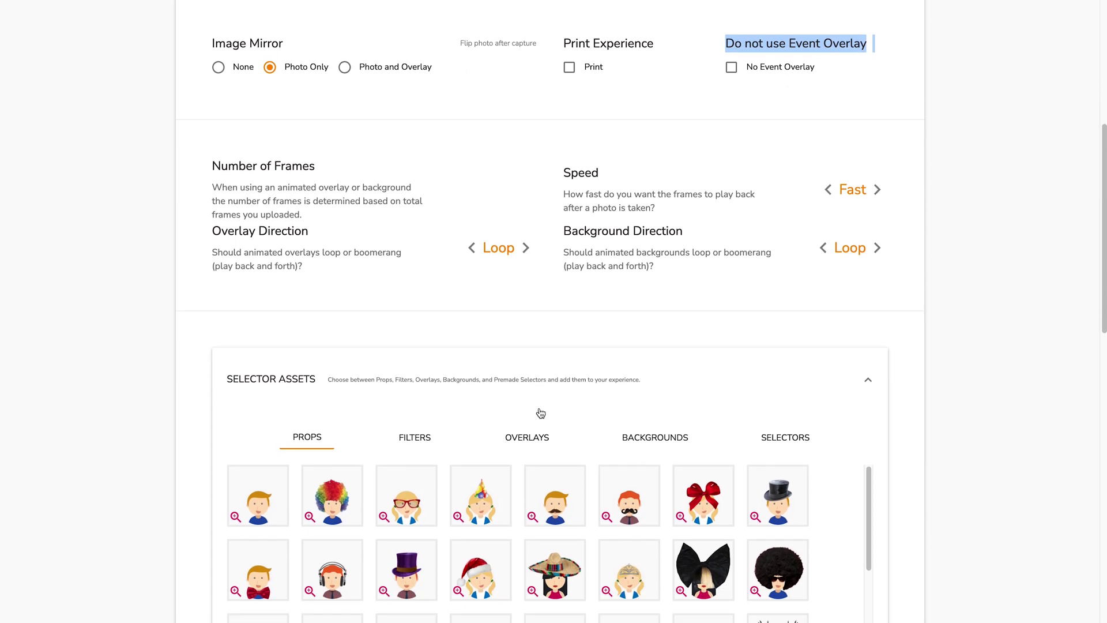
{"action": "scroll", "coordinate": [540, 413], "scroll_direction": "down", "scroll_amount": 2}
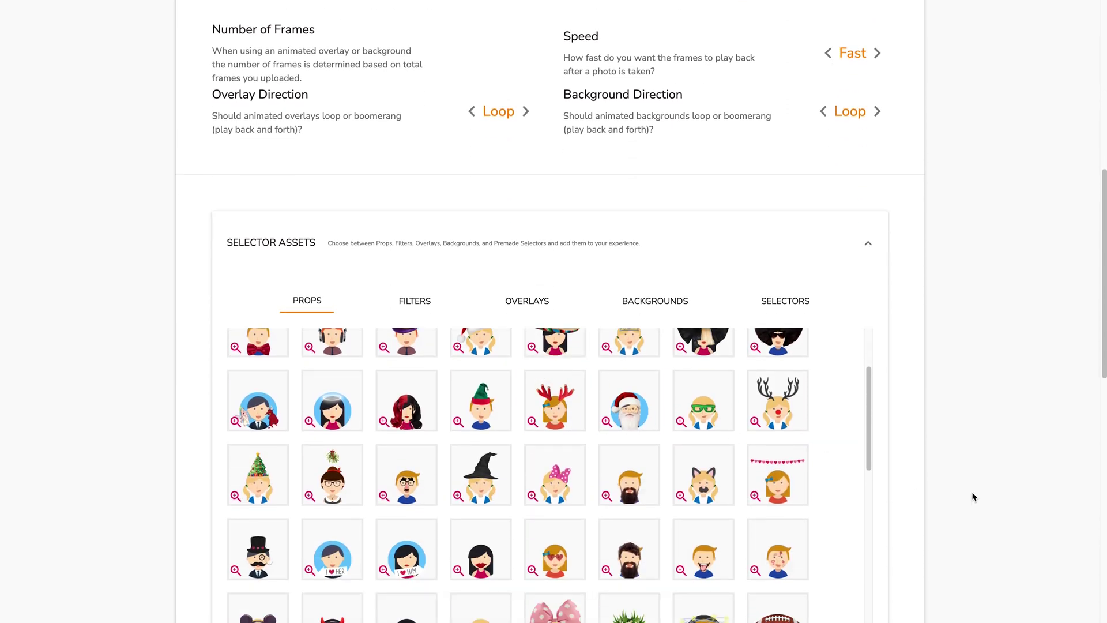
{"action": "scroll", "coordinate": [970, 493], "scroll_direction": "down", "scroll_amount": 3}
{"action": "scroll", "coordinate": [410, 294], "scroll_direction": "up", "scroll_amount": 2}
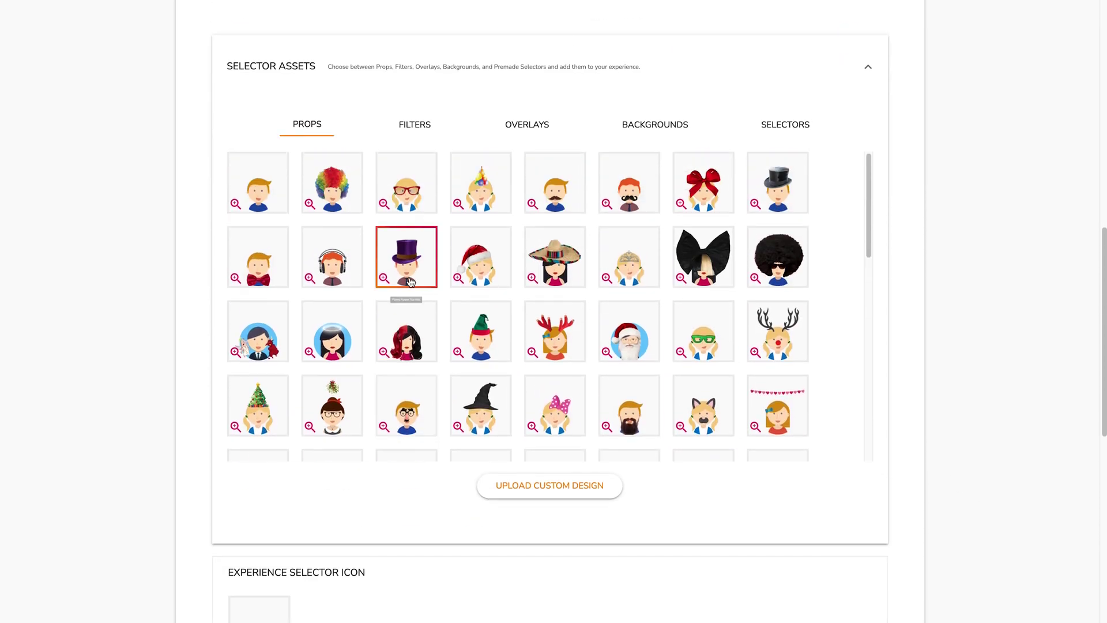
{"action": "left_click", "coordinate": [339, 179]}
{"action": "left_click", "coordinate": [390, 184]}
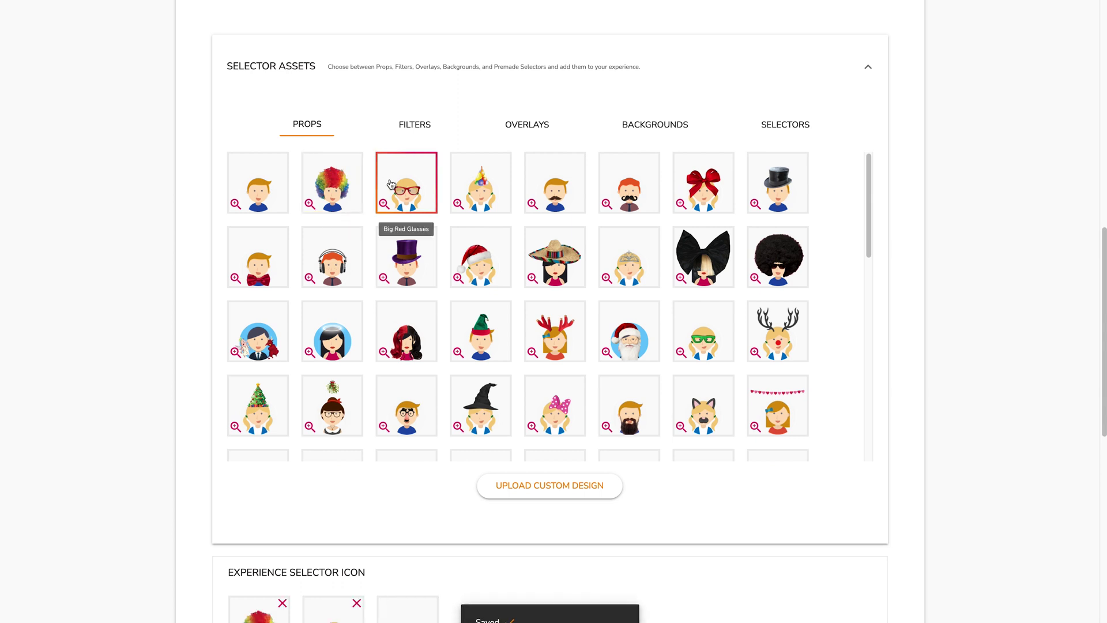
Step: Add the Black and White filter and the neighbouring sepia-toned filter to the Single Photo experience
{"action": "left_click", "coordinate": [414, 125]}
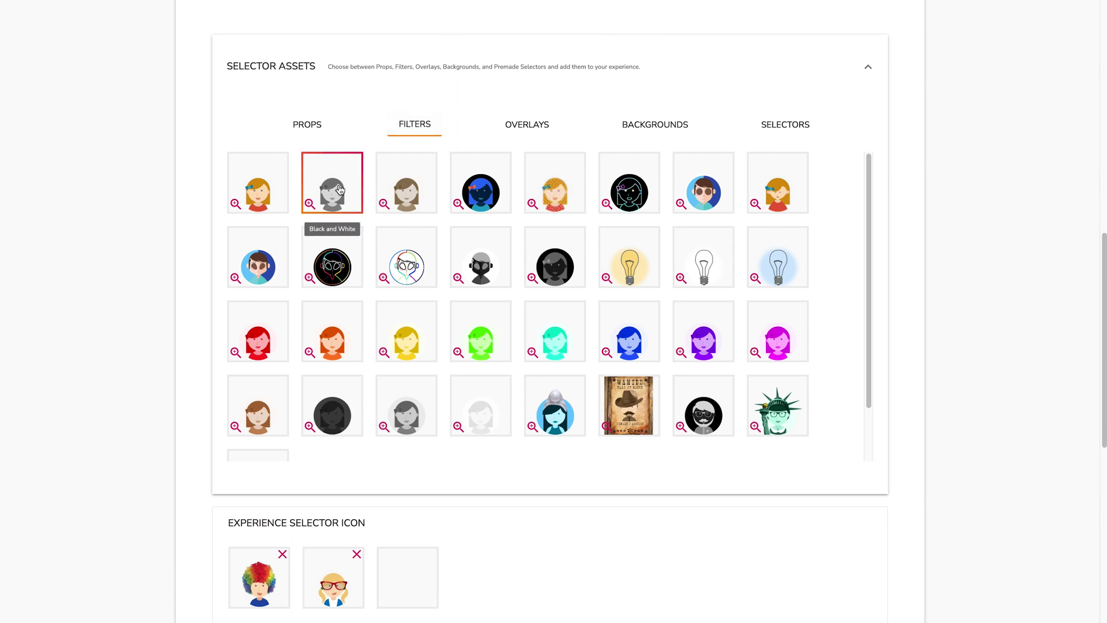
{"action": "left_click", "coordinate": [340, 190]}
{"action": "left_click", "coordinate": [403, 185]}
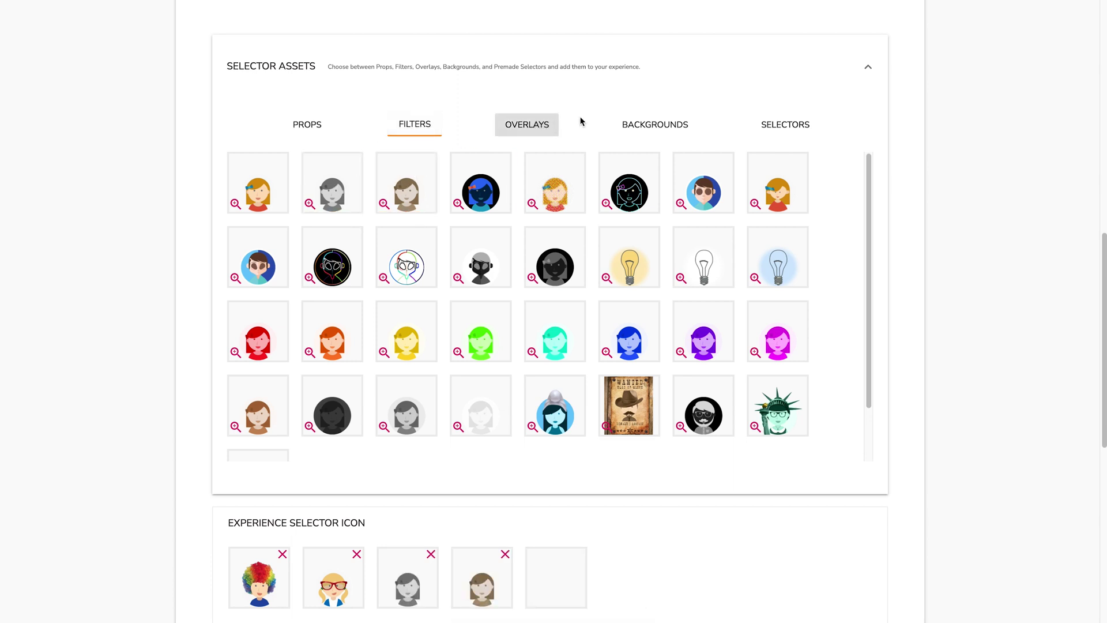
Step: Add the portrait Eiffel Tower and portrait pyramid backgrounds to the Single Photo experience
{"action": "left_click", "coordinate": [686, 129]}
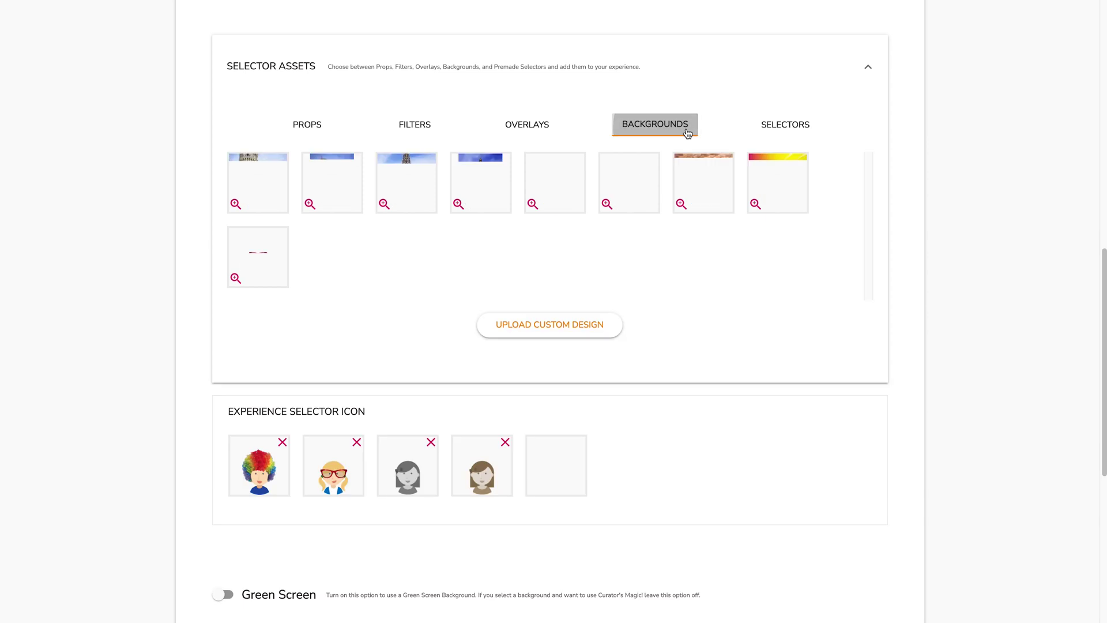
{"action": "left_click", "coordinate": [478, 179]}
{"action": "left_click", "coordinate": [644, 184]}
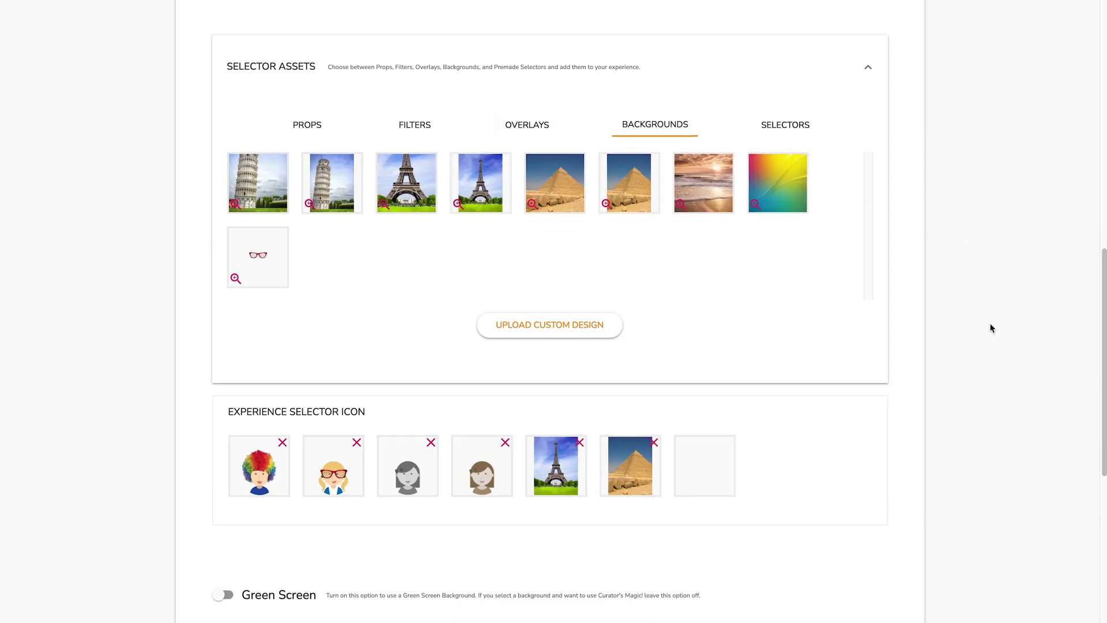
Step: Expand the Boomerang experience and set its image dimensions to Square
{"action": "scroll", "coordinate": [990, 328], "scroll_direction": "down", "scroll_amount": 4}
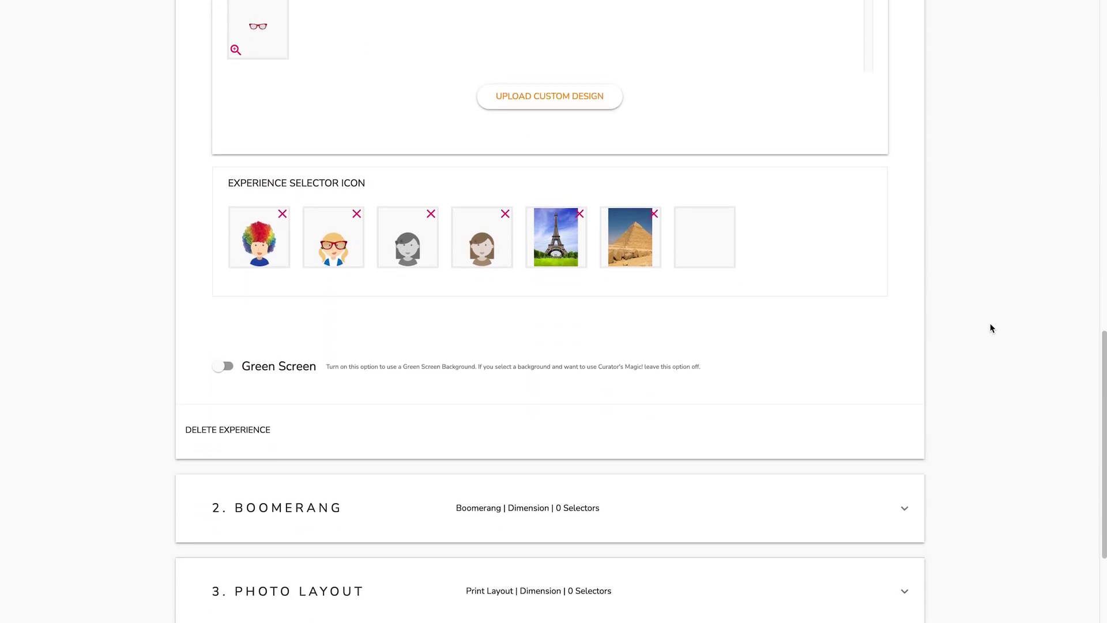
{"action": "scroll", "coordinate": [990, 328], "scroll_direction": "down", "scroll_amount": 4}
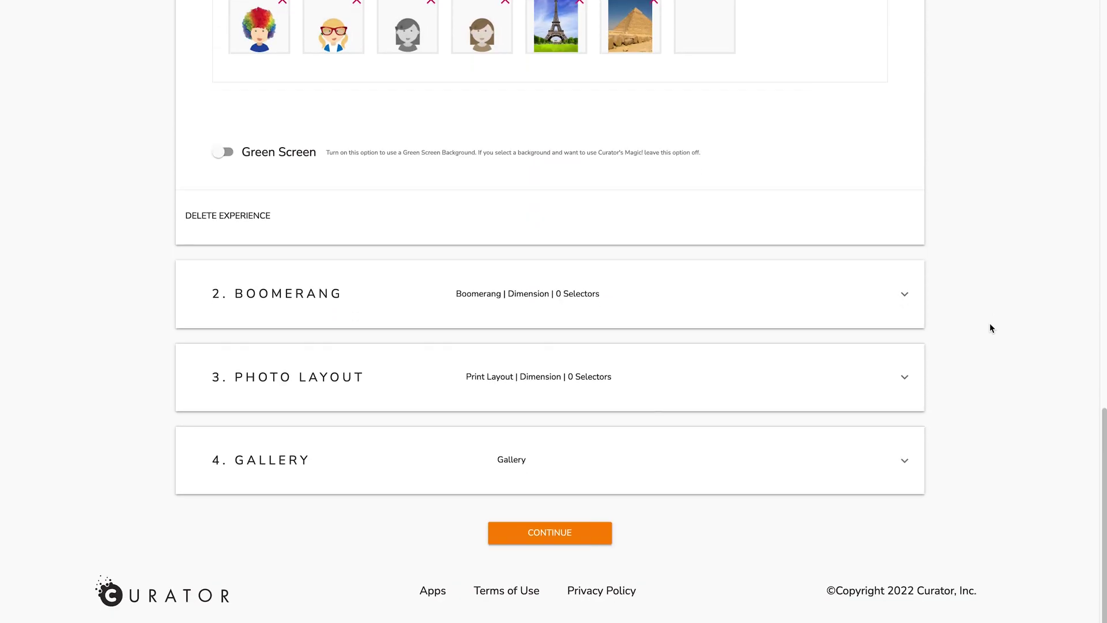
{"action": "left_click", "coordinate": [904, 295]}
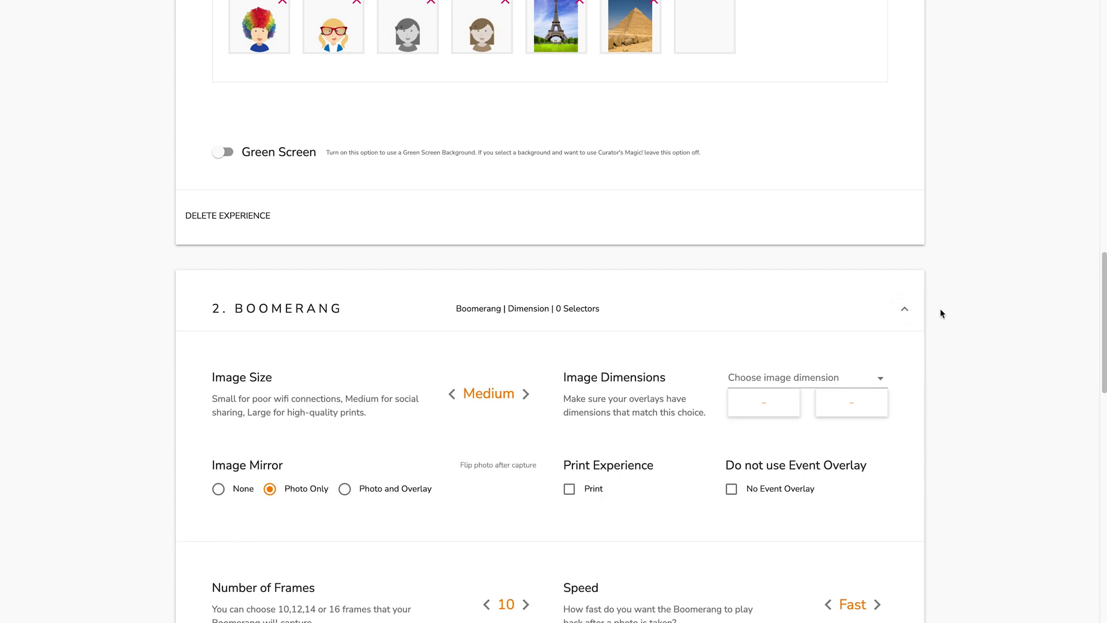
{"action": "scroll", "coordinate": [957, 317], "scroll_direction": "down", "scroll_amount": 2}
{"action": "scroll", "coordinate": [960, 321], "scroll_direction": "down", "scroll_amount": 2}
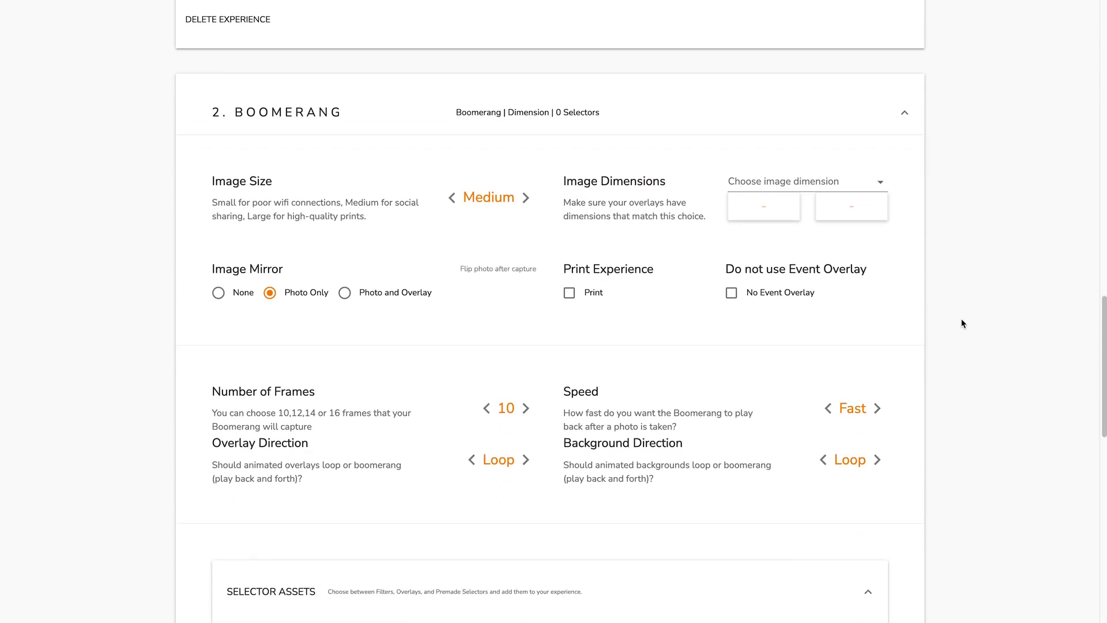
{"action": "scroll", "coordinate": [948, 246], "scroll_direction": "down", "scroll_amount": 1}
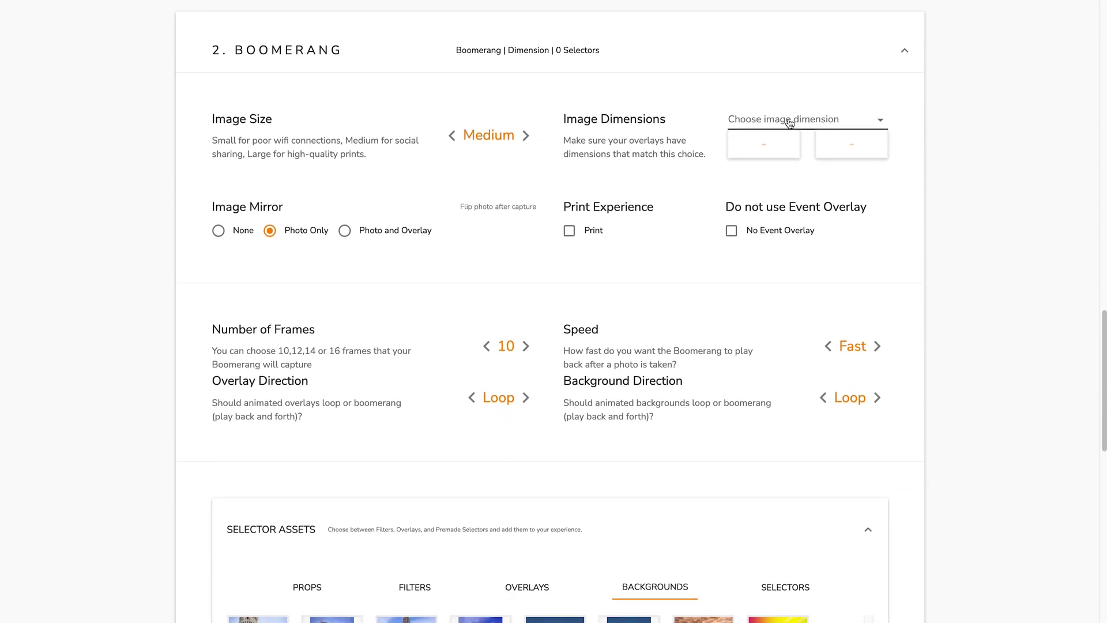
{"action": "left_click", "coordinate": [772, 120]}
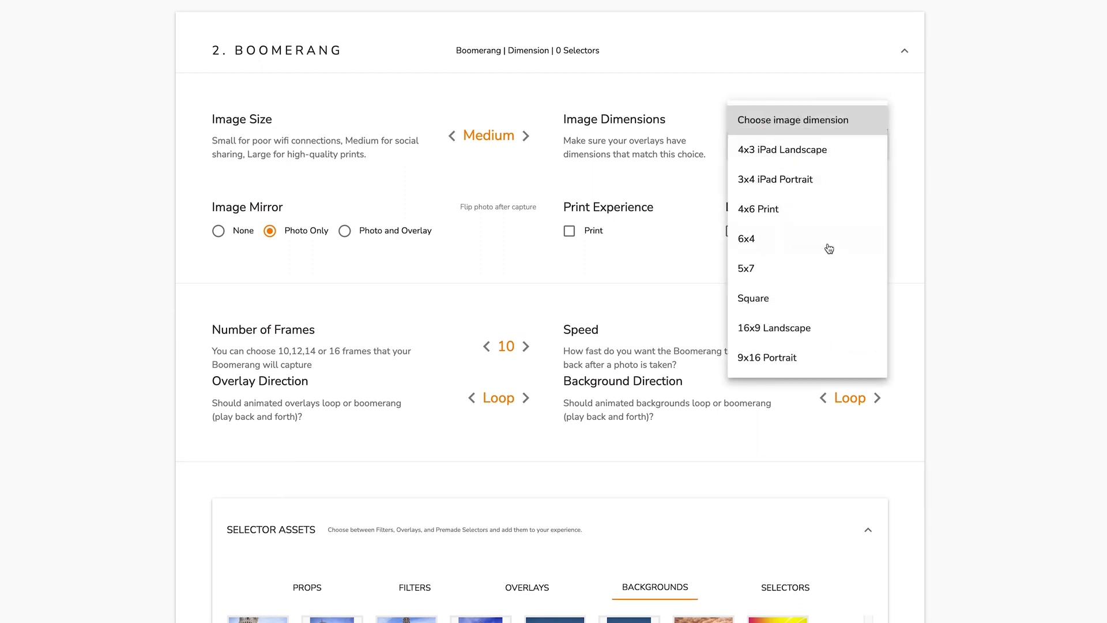
{"action": "left_click", "coordinate": [785, 299]}
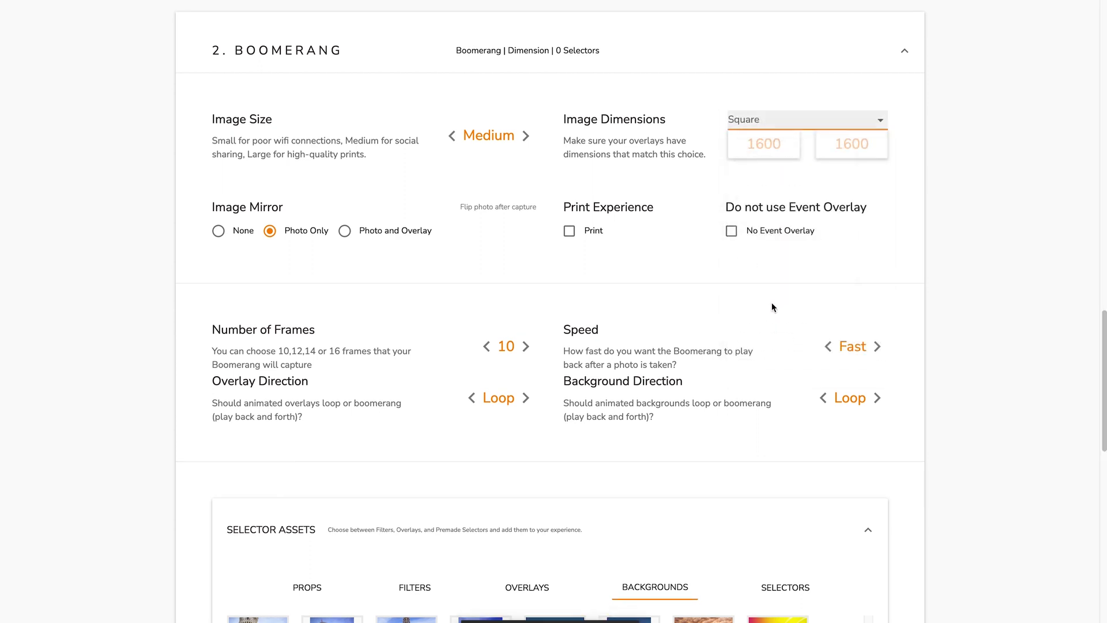
Step: Adjust the Boomerang experience's number of frames and playback speed
{"action": "scroll", "coordinate": [771, 302], "scroll_direction": "down", "scroll_amount": 2}
{"action": "scroll", "coordinate": [748, 310], "scroll_direction": "down", "scroll_amount": 1}
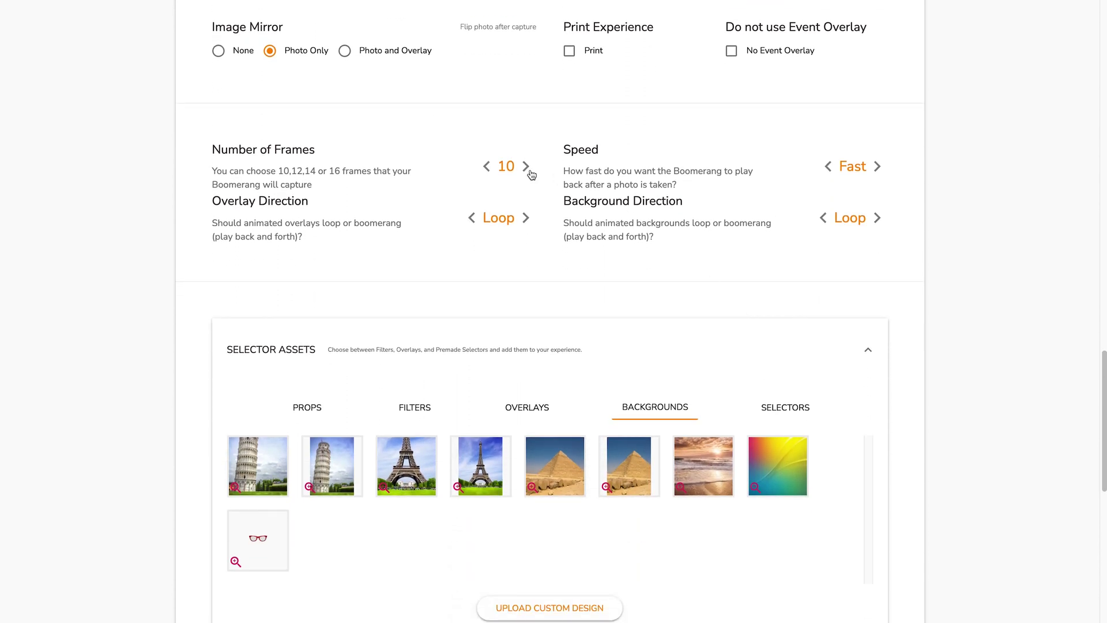
{"action": "left_click", "coordinate": [525, 167]}
{"action": "left_click", "coordinate": [525, 167]}
{"action": "left_click", "coordinate": [525, 167]}
{"action": "left_click", "coordinate": [828, 167]}
{"action": "left_click", "coordinate": [818, 167]}
{"action": "left_click", "coordinate": [787, 167]}
{"action": "left_click", "coordinate": [877, 167]}
Step: Expand the Photo Layout experience to show its image, frame and layout settings
{"action": "scroll", "coordinate": [962, 247], "scroll_direction": "down", "scroll_amount": 1}
{"action": "scroll", "coordinate": [964, 249], "scroll_direction": "down", "scroll_amount": 2}
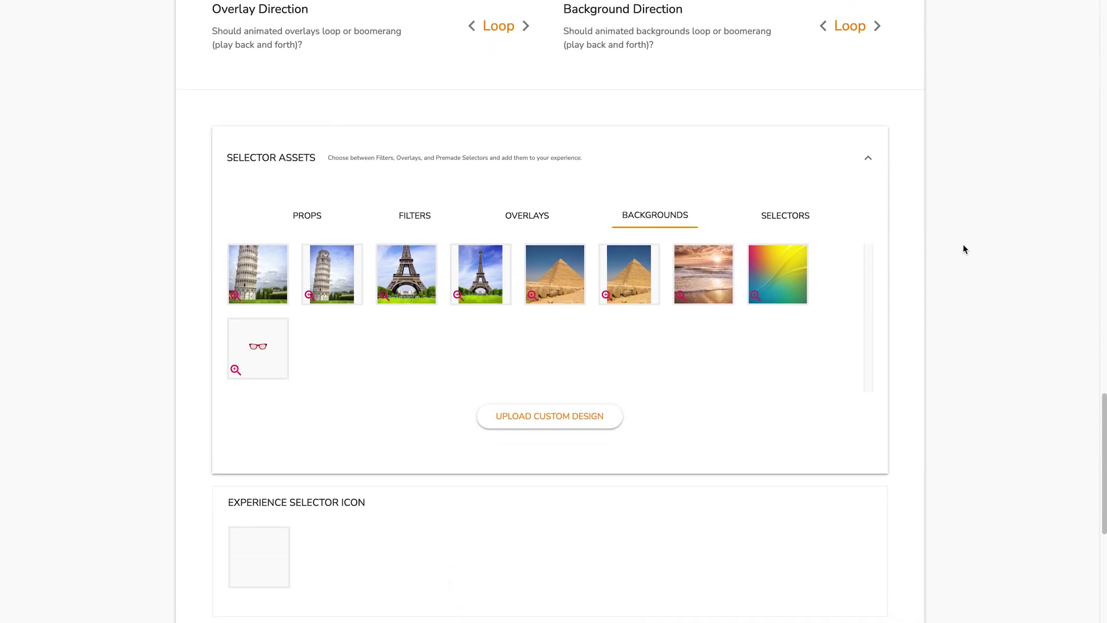
{"action": "scroll", "coordinate": [964, 249], "scroll_direction": "down", "scroll_amount": 1}
{"action": "scroll", "coordinate": [963, 249], "scroll_direction": "down", "scroll_amount": 1}
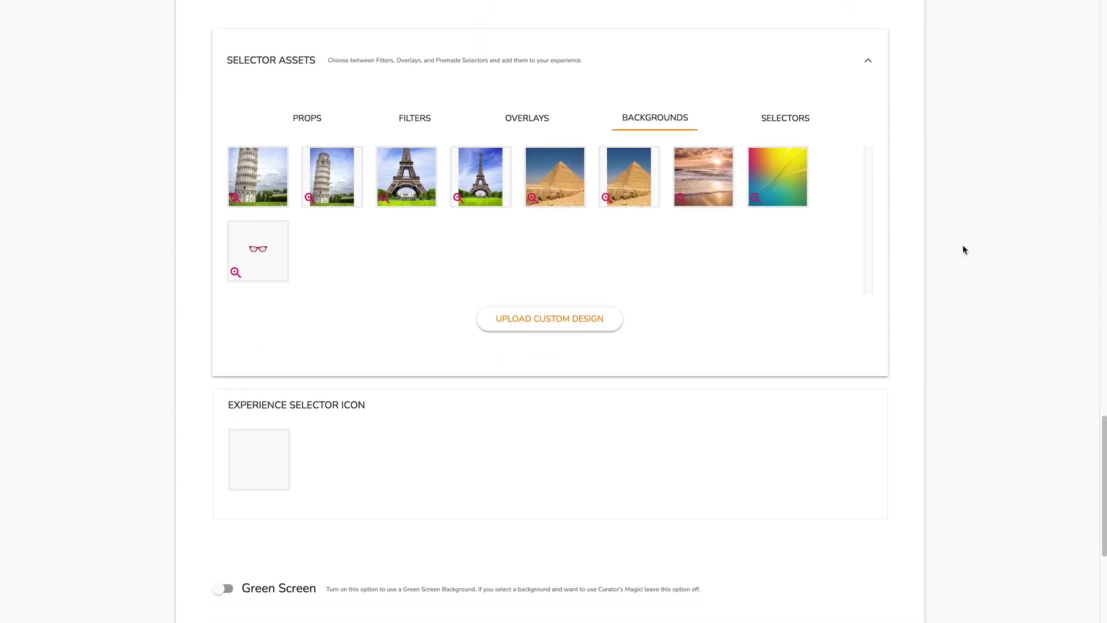
{"action": "scroll", "coordinate": [962, 249], "scroll_direction": "down", "scroll_amount": 2}
{"action": "scroll", "coordinate": [964, 250], "scroll_direction": "down", "scroll_amount": 4}
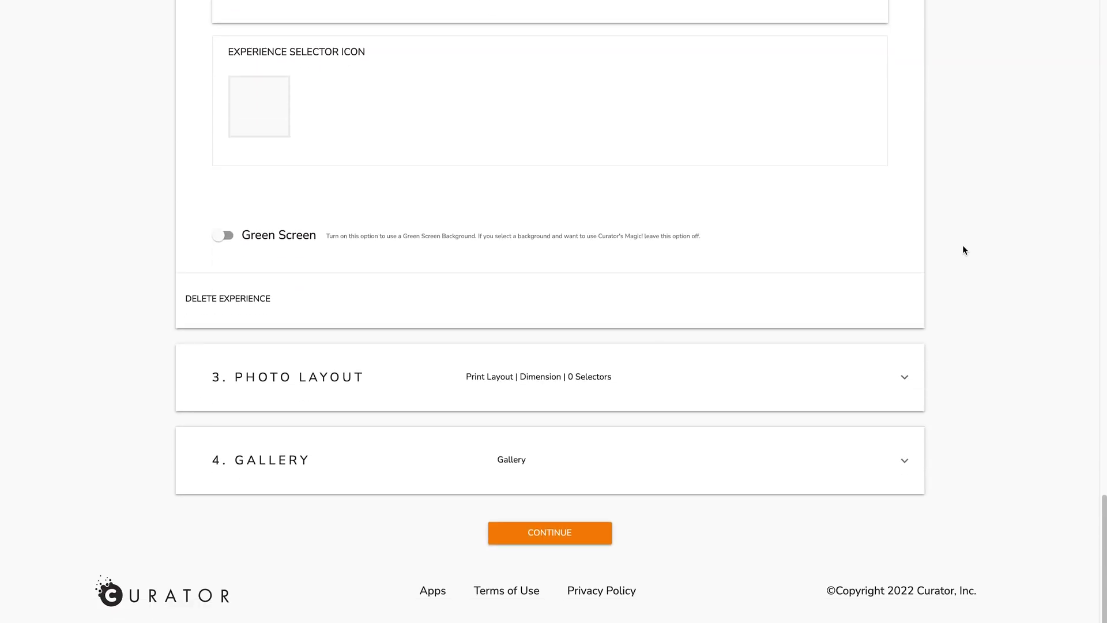
{"action": "left_click", "coordinate": [903, 377]}
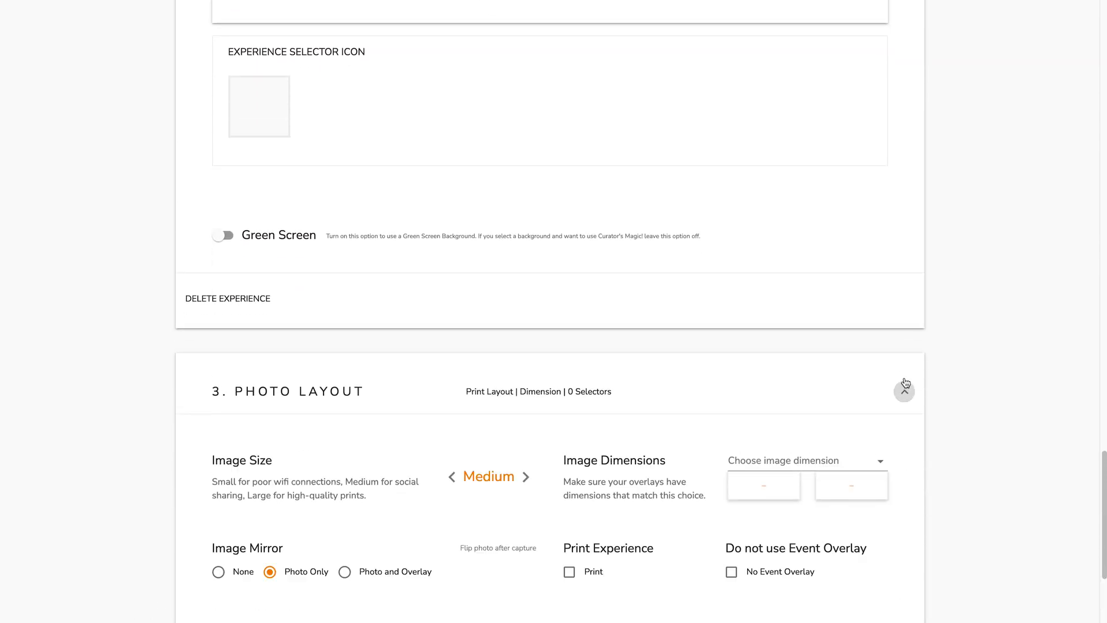
{"action": "scroll", "coordinate": [903, 379], "scroll_direction": "down", "scroll_amount": 5}
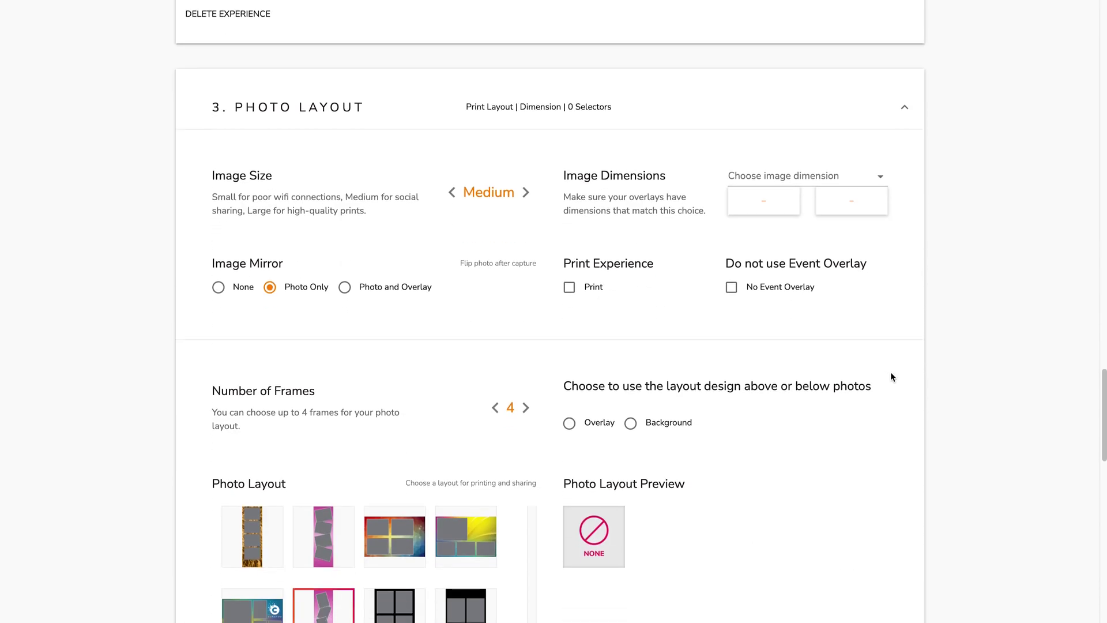
{"action": "scroll", "coordinate": [890, 377], "scroll_direction": "down", "scroll_amount": 1}
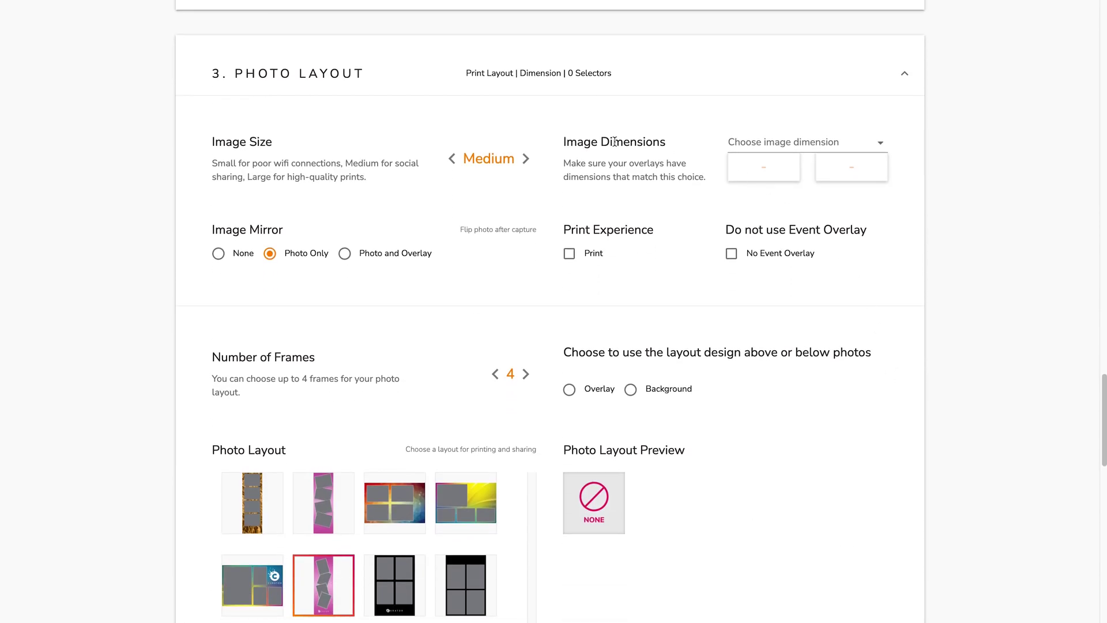
Step: Set the Photo Layout experience's image size to Large and its image dimensions to 4x6 Print
{"action": "left_click", "coordinate": [525, 159]}
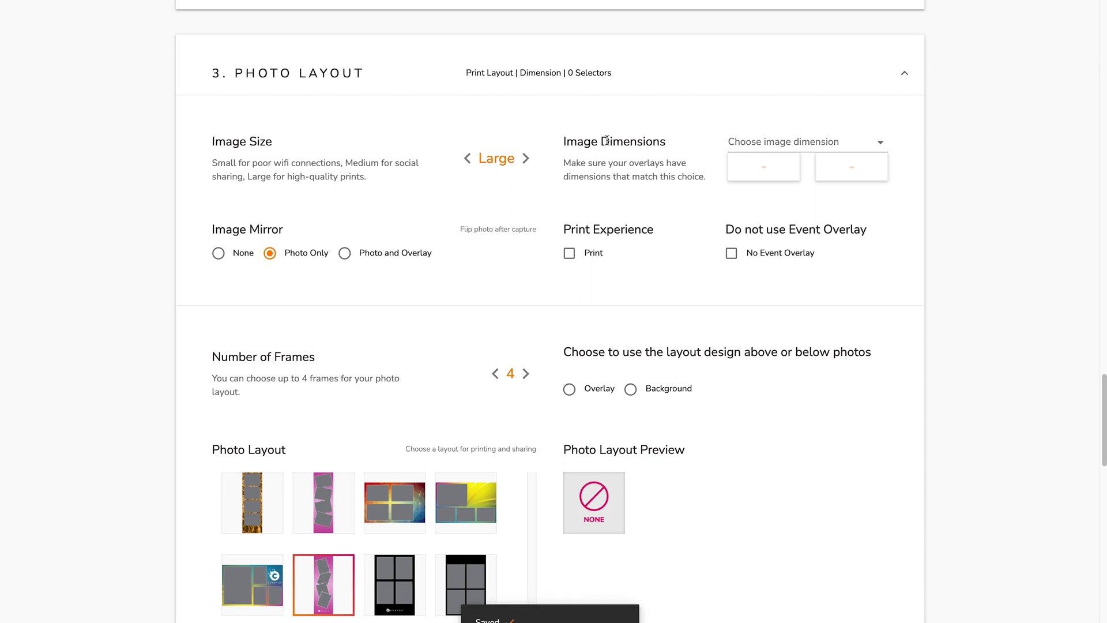
{"action": "left_click", "coordinate": [784, 144]}
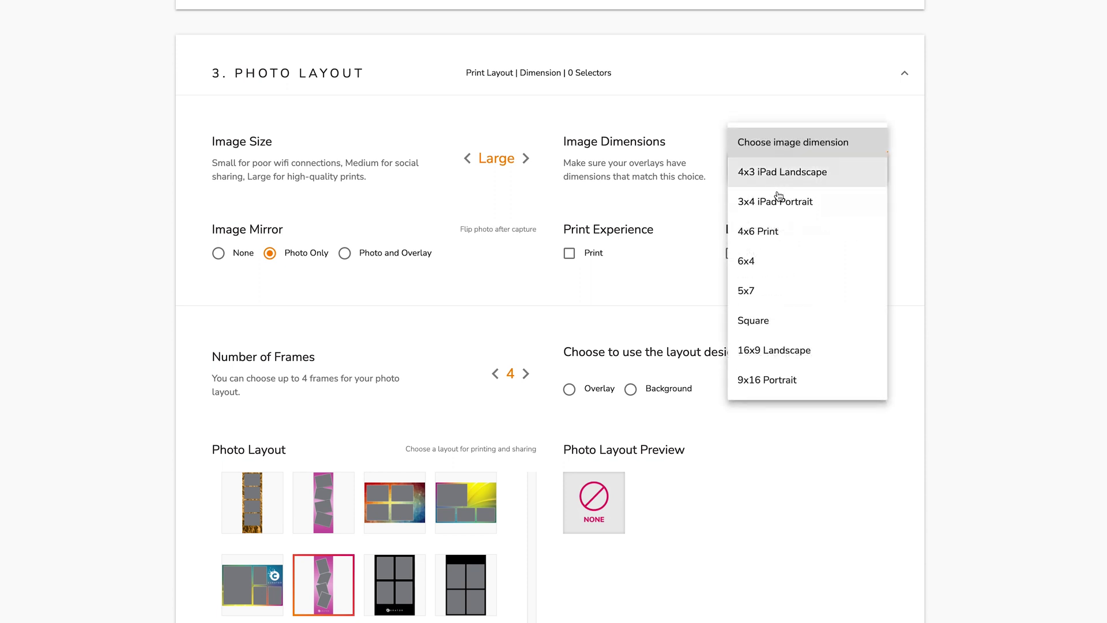
{"action": "left_click", "coordinate": [773, 236]}
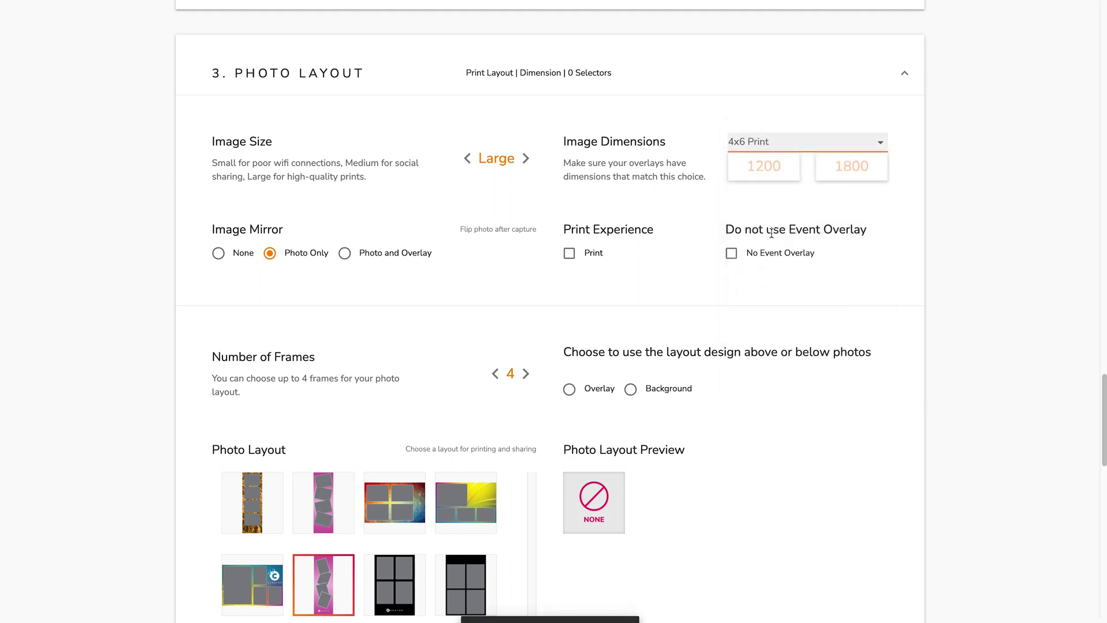
Step: Enable Print and No Event Overlay for the Photo Layout experience
{"action": "left_click", "coordinate": [569, 256]}
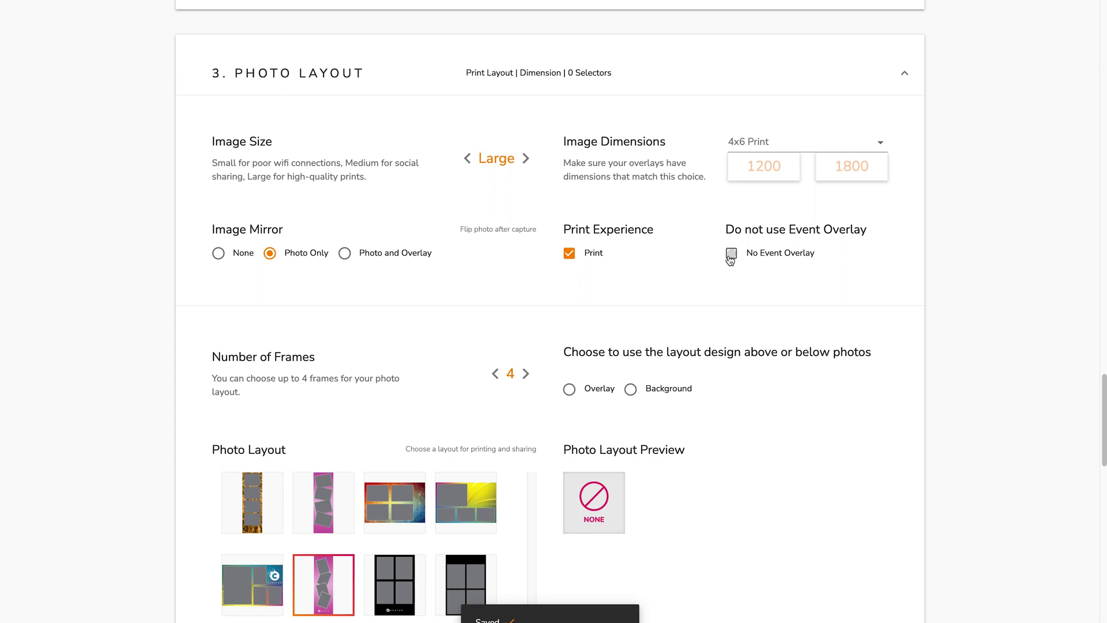
{"action": "left_click", "coordinate": [730, 256]}
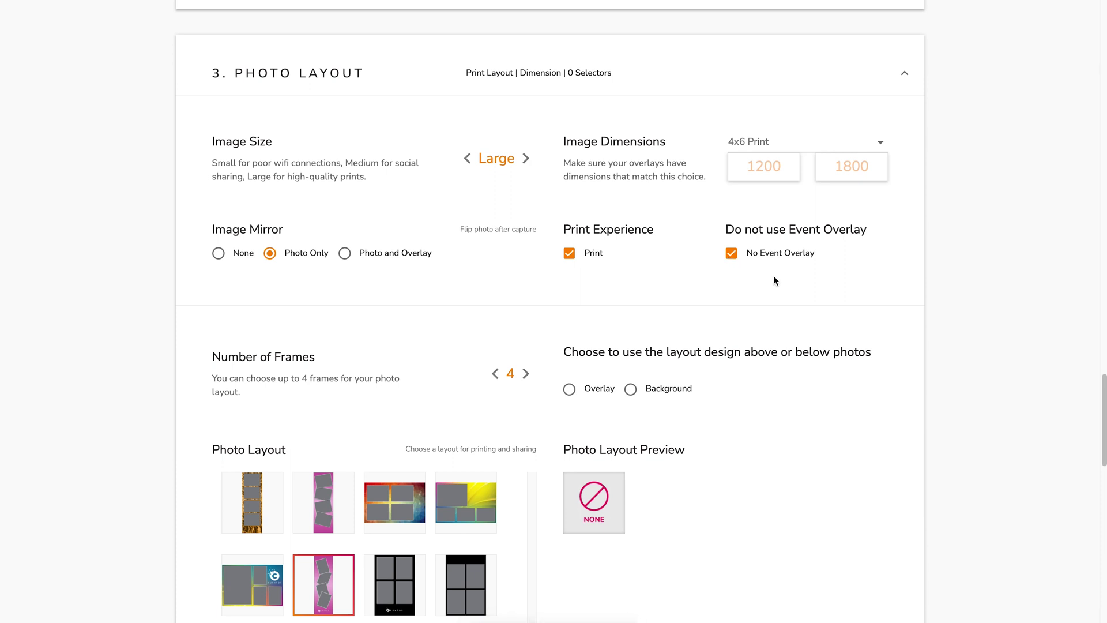
Step: Lower the Photo Layout's number of frames from 4 to 1 to browse the available layouts, and return it to 4
{"action": "scroll", "coordinate": [774, 281], "scroll_direction": "down", "scroll_amount": 1}
{"action": "scroll", "coordinate": [774, 280], "scroll_direction": "down", "scroll_amount": 4}
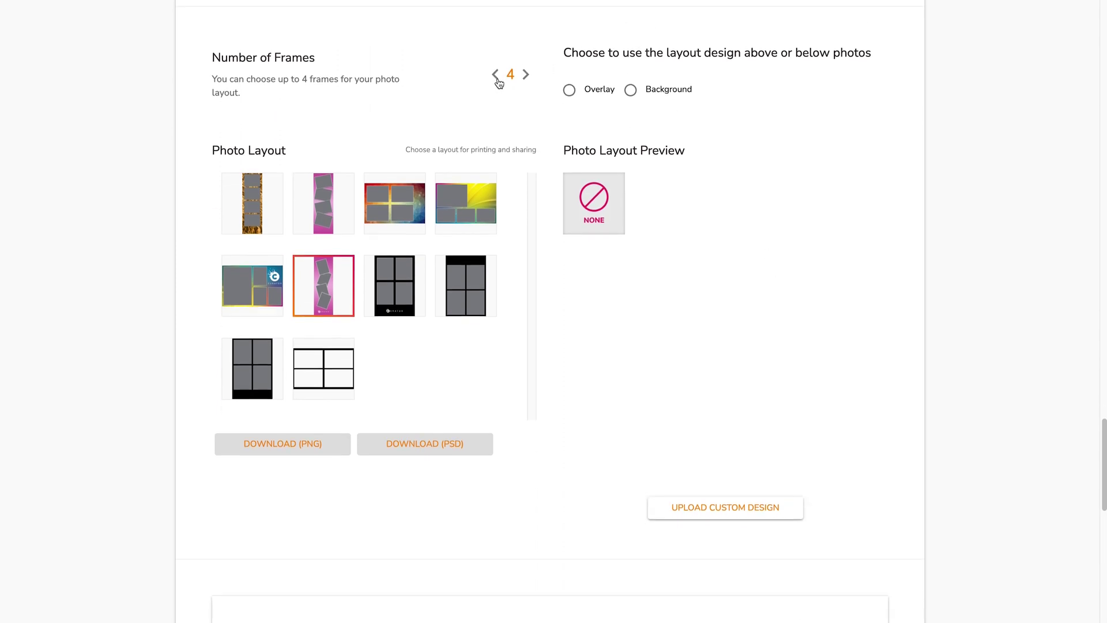
{"action": "left_click", "coordinate": [497, 83]}
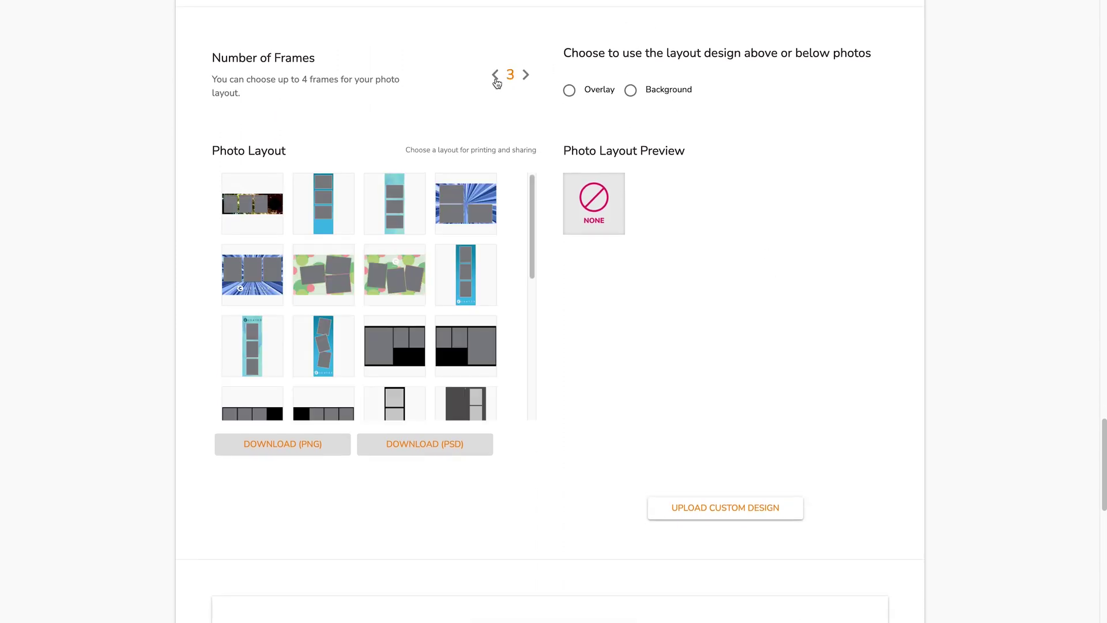
{"action": "left_click", "coordinate": [497, 83]}
{"action": "left_click", "coordinate": [497, 83]}
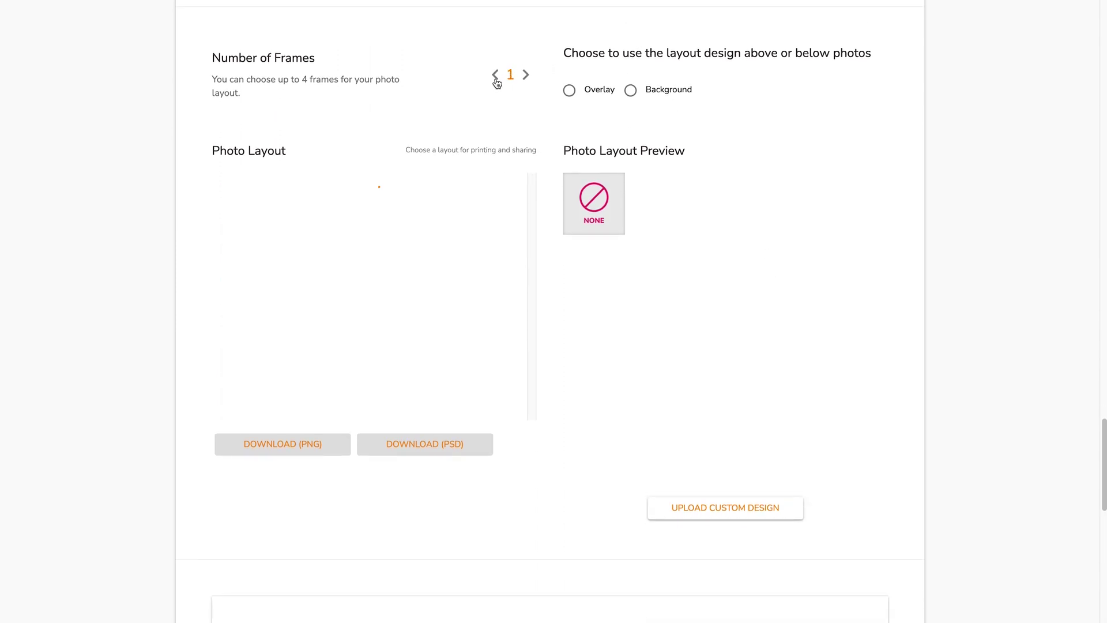
{"action": "left_click", "coordinate": [526, 80]}
{"action": "left_click", "coordinate": [526, 81]}
{"action": "left_click", "coordinate": [525, 81]}
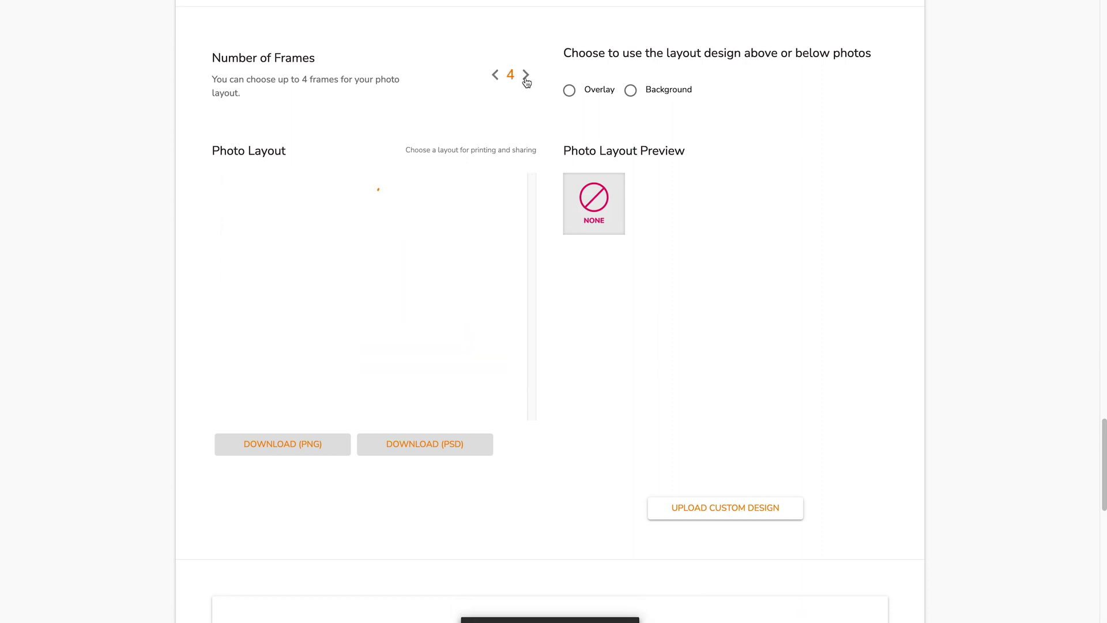
Step: Set the Photo Layout's number of frames to Custom and close the custom layout form without entering any dimensions
{"action": "left_click", "coordinate": [525, 81]}
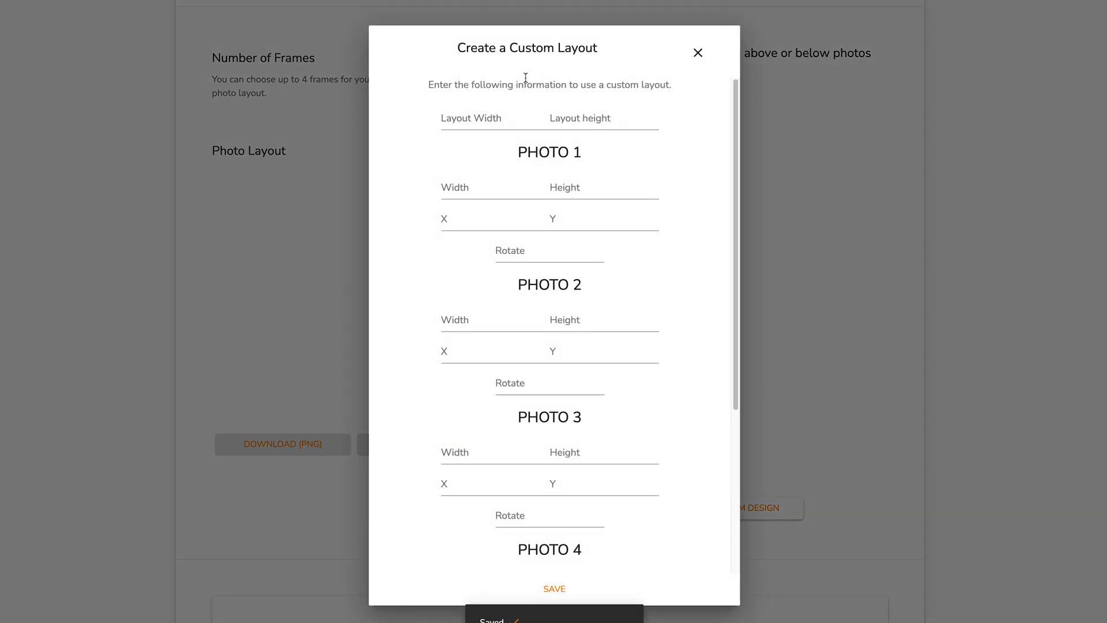
{"action": "left_click", "coordinate": [498, 119]}
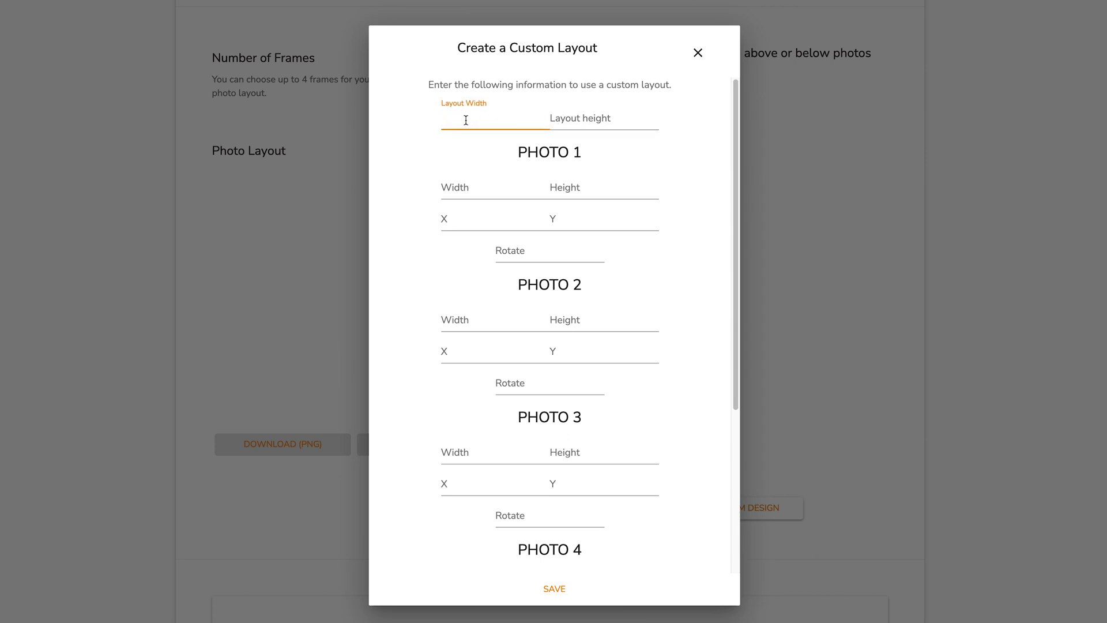
{"action": "left_click", "coordinate": [699, 52]}
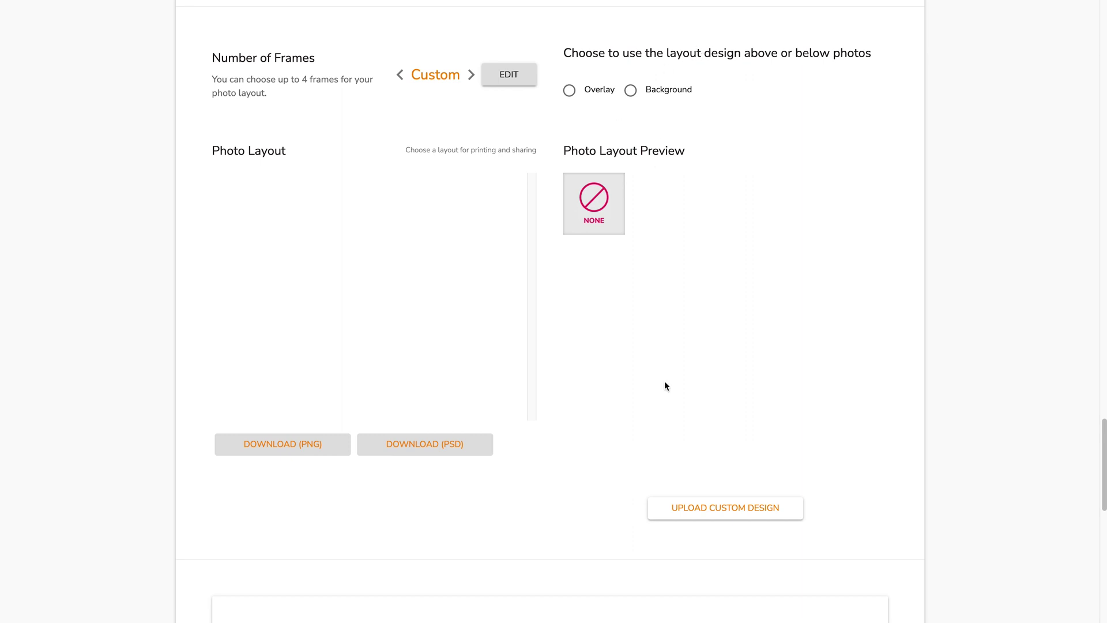
Step: Open the custom design upload dialog for the photo layout and close it without uploading a file
{"action": "left_click", "coordinate": [724, 513]}
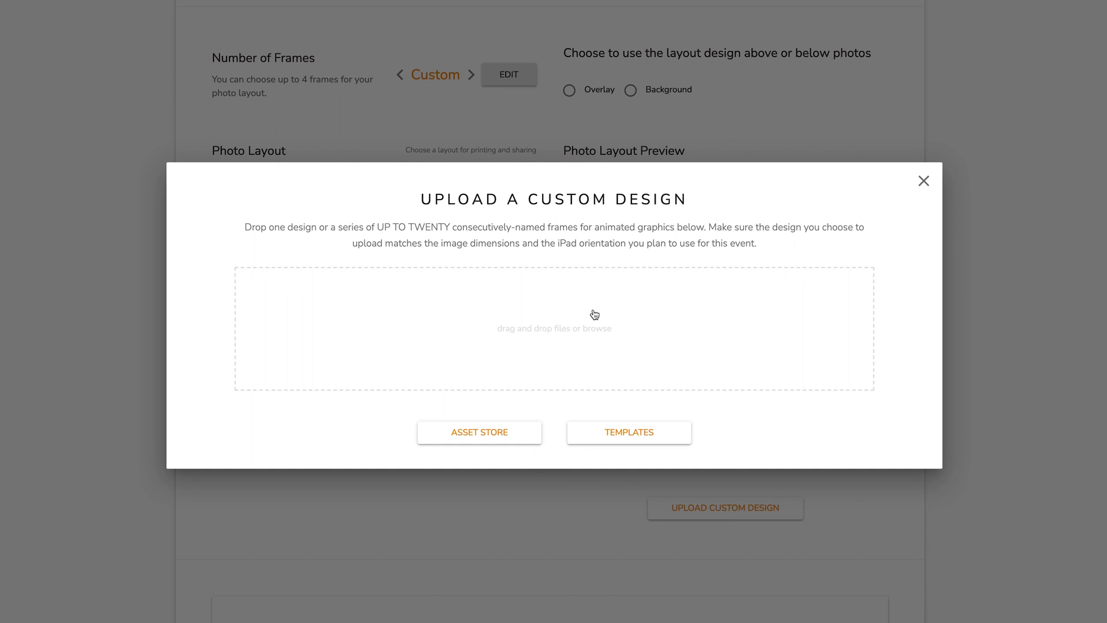
{"action": "left_click", "coordinate": [923, 181]}
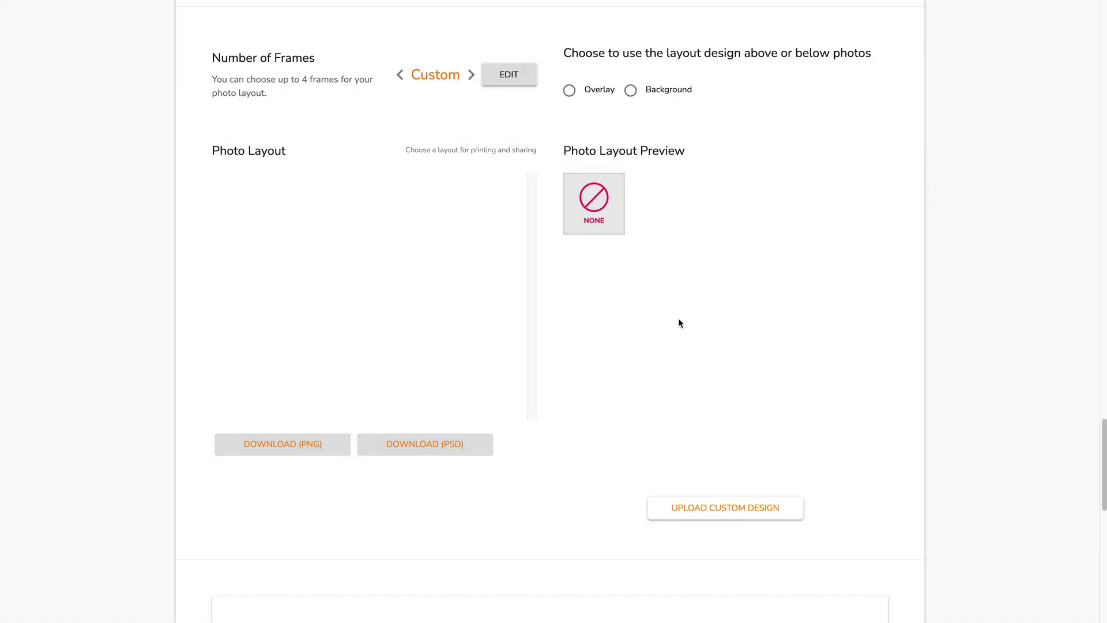
Step: Expand the Gallery experience below Photo Layout and continue to the next page of the event setup
{"action": "scroll", "coordinate": [678, 319], "scroll_direction": "down", "scroll_amount": 7}
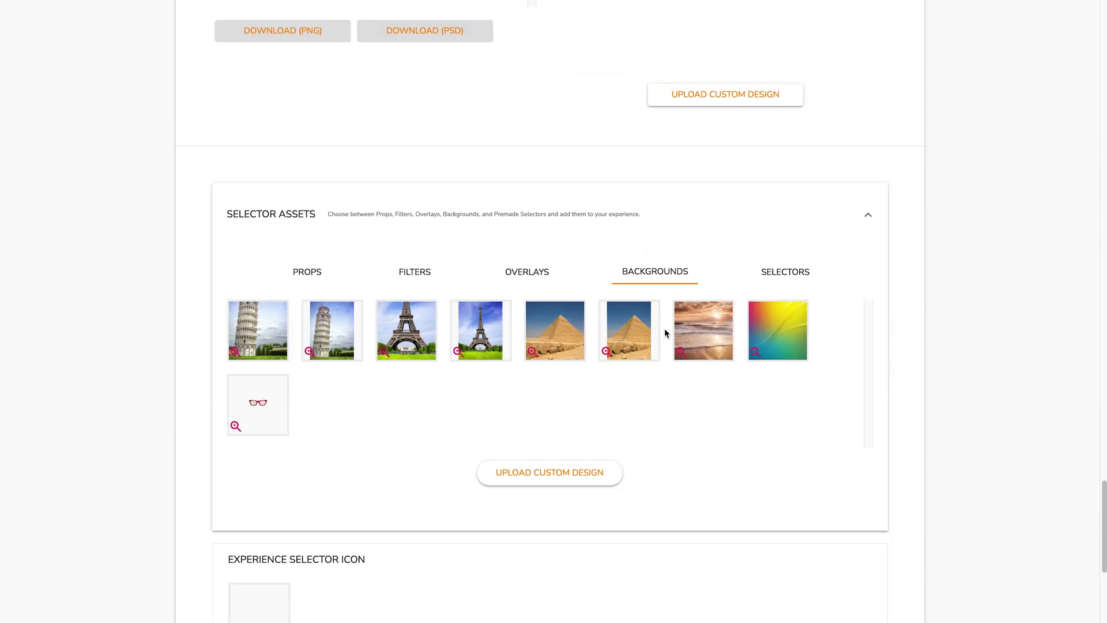
{"action": "scroll", "coordinate": [664, 330], "scroll_direction": "down", "scroll_amount": 3}
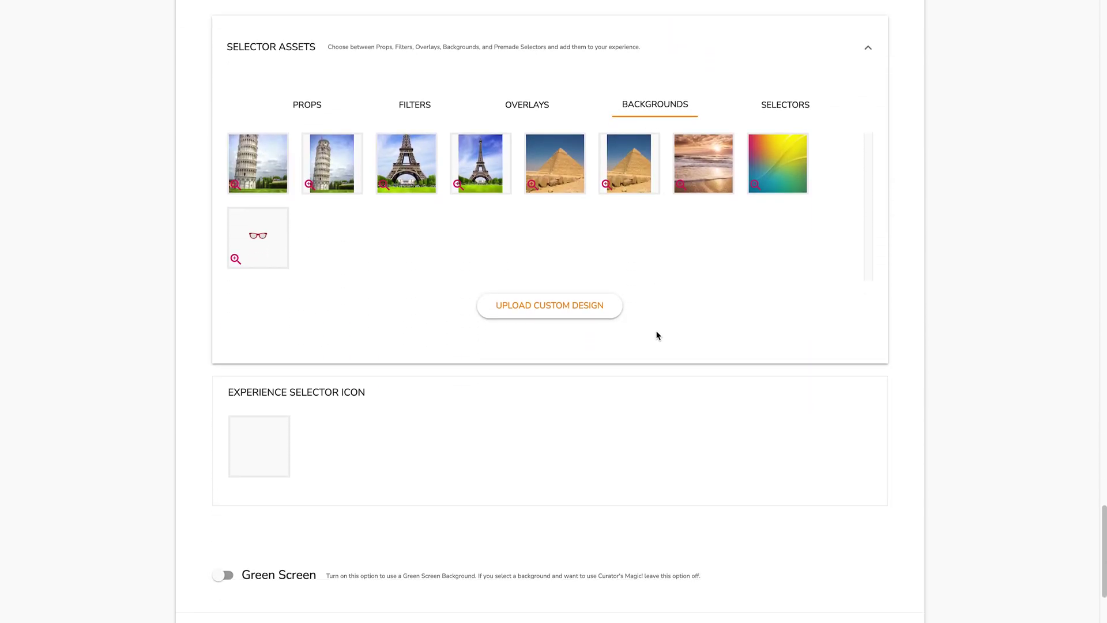
{"action": "scroll", "coordinate": [658, 332], "scroll_direction": "down", "scroll_amount": 4}
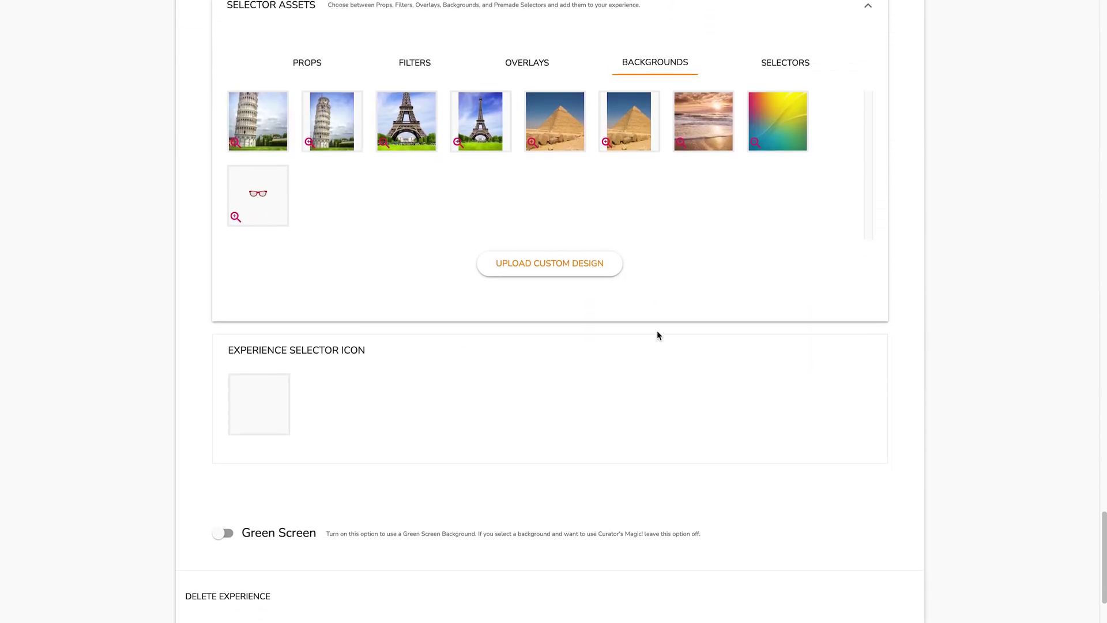
{"action": "scroll", "coordinate": [659, 336], "scroll_direction": "down", "scroll_amount": 1}
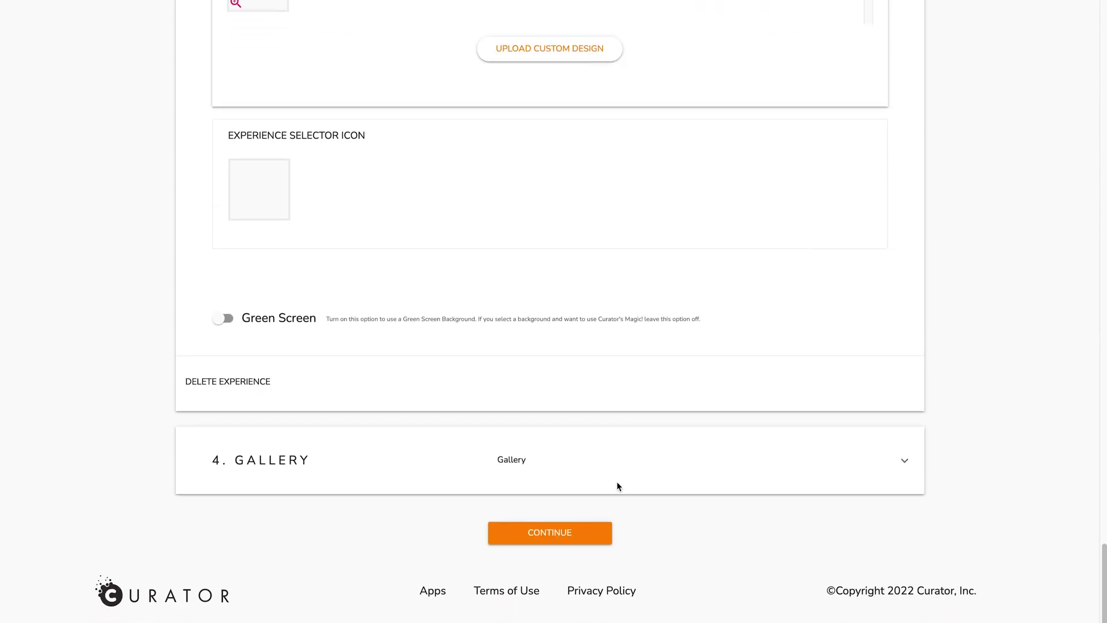
{"action": "left_click", "coordinate": [640, 467]}
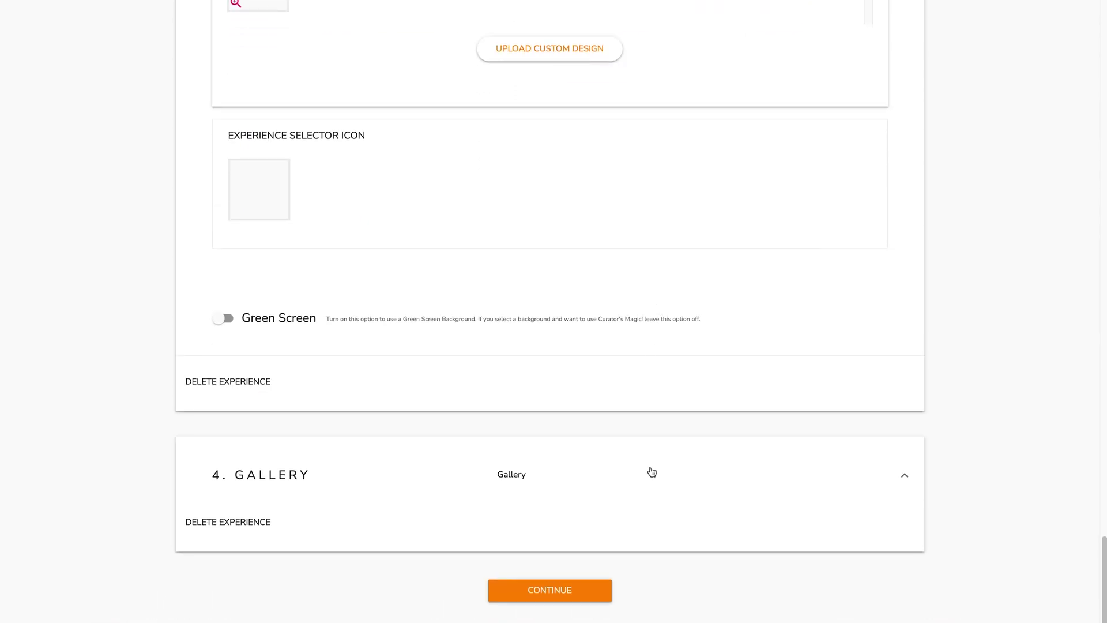
{"action": "scroll", "coordinate": [650, 470], "scroll_direction": "down", "scroll_amount": 1}
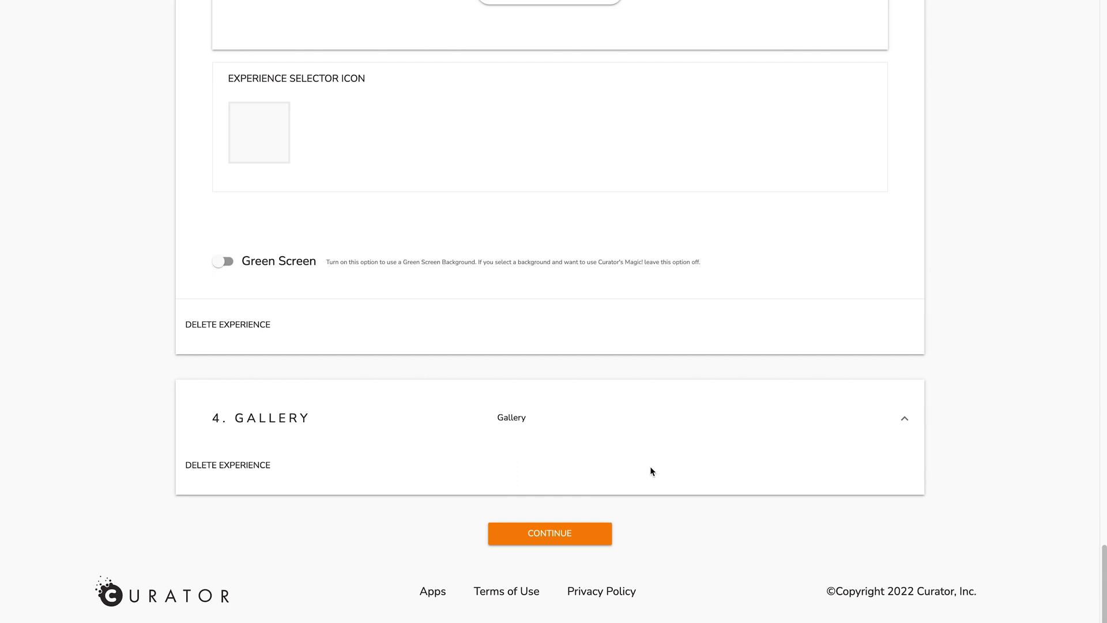
{"action": "left_click", "coordinate": [549, 533]}
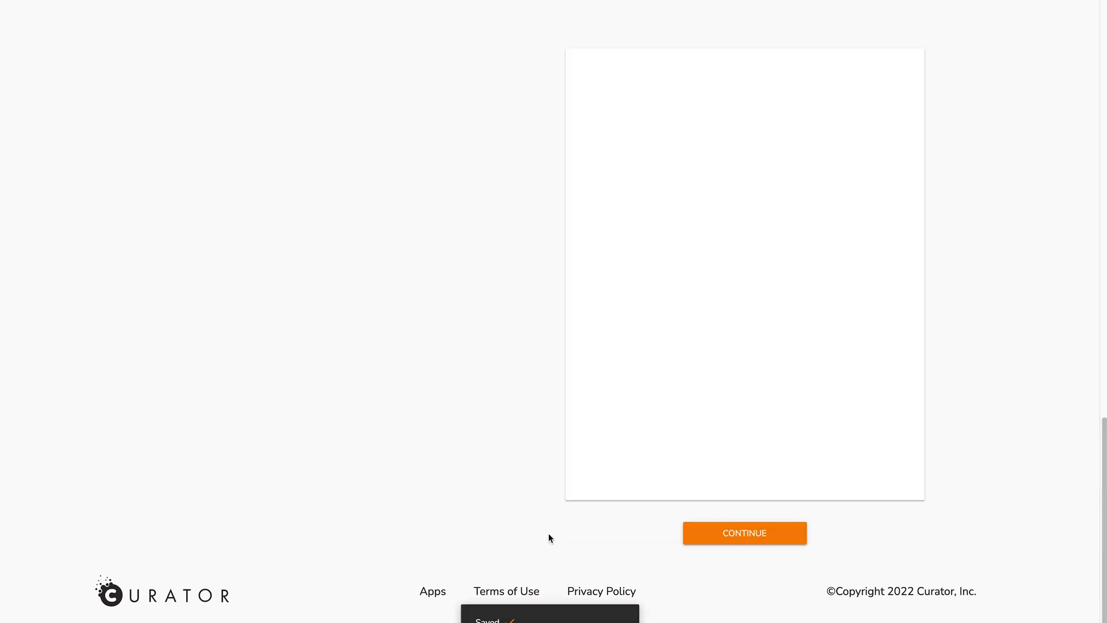